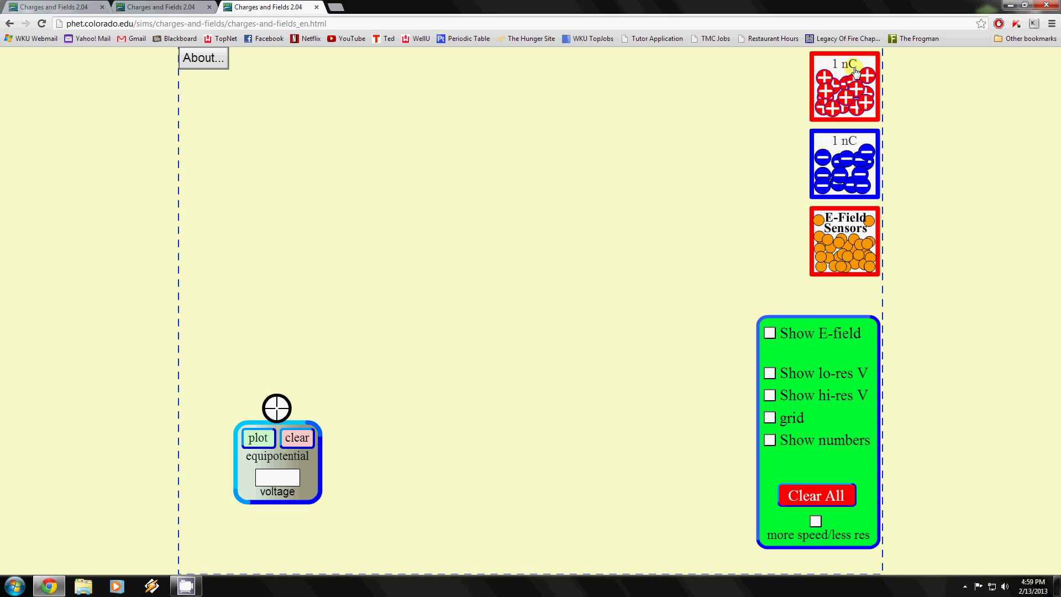
Step: Place a positive 1 nC charge in the play area and show its electric field arrows
click(836, 155)
drag(846, 101, 507, 263)
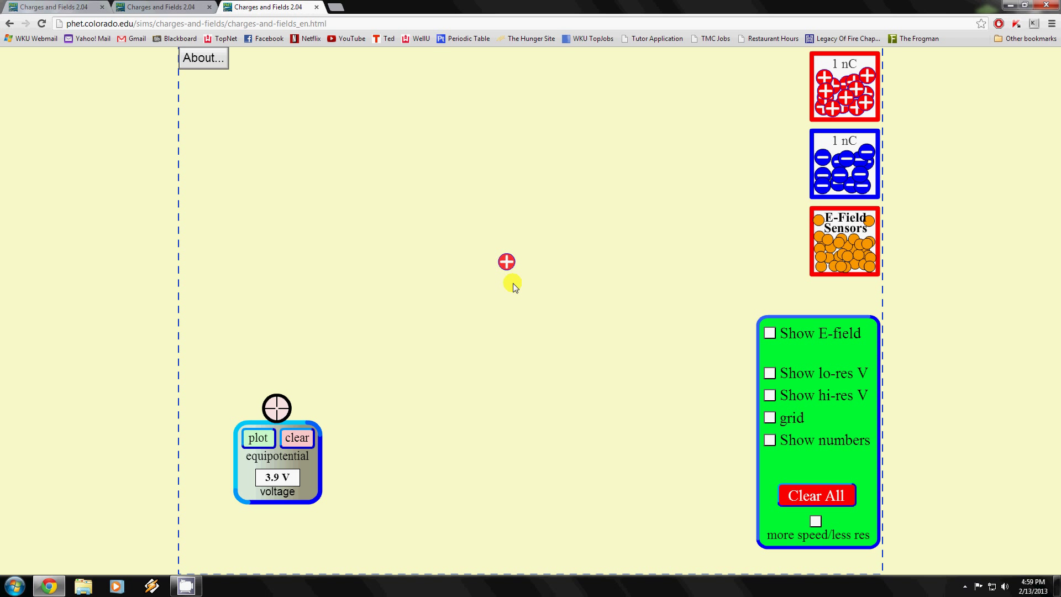
click(770, 336)
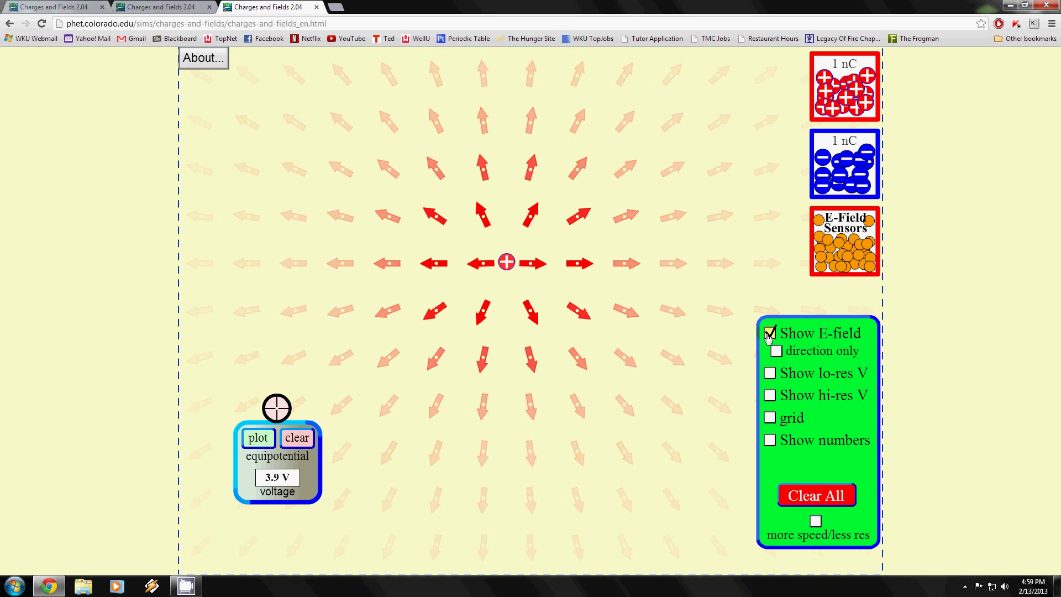
drag(509, 268, 506, 238)
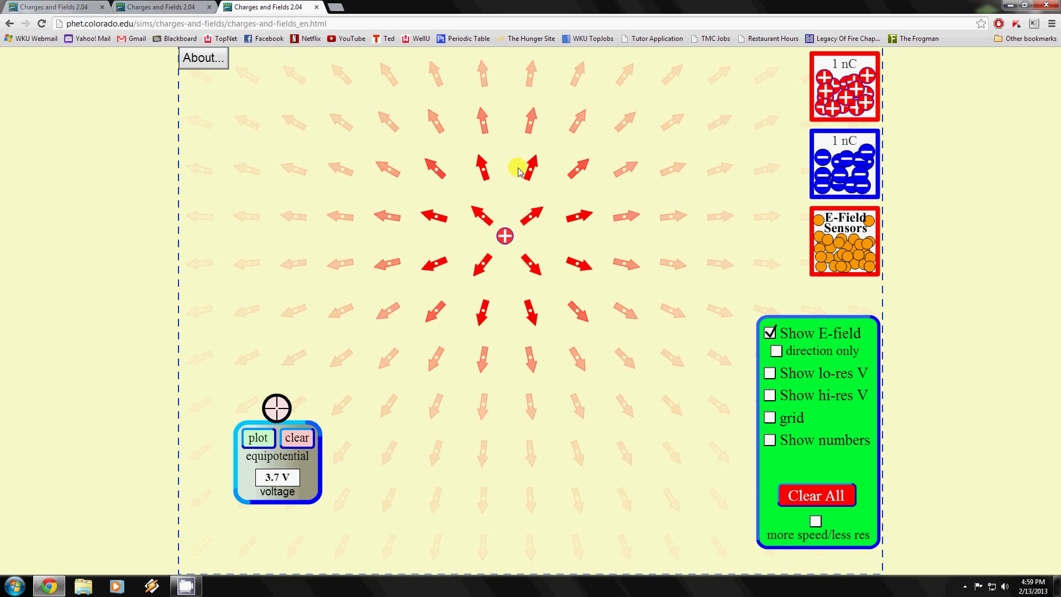
Step: Compare the direction-only field view while moving the charge, then hide the E-field
mouse_move(504, 257)
mouse_down()
mouse_move(505, 357)
mouse_move(511, 247)
mouse_up()
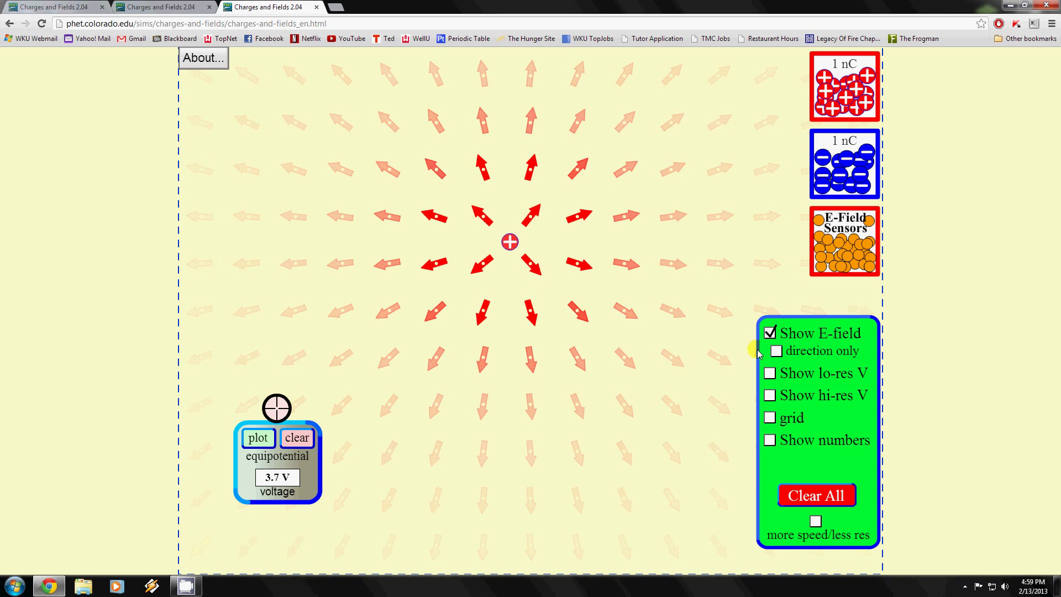
click(776, 351)
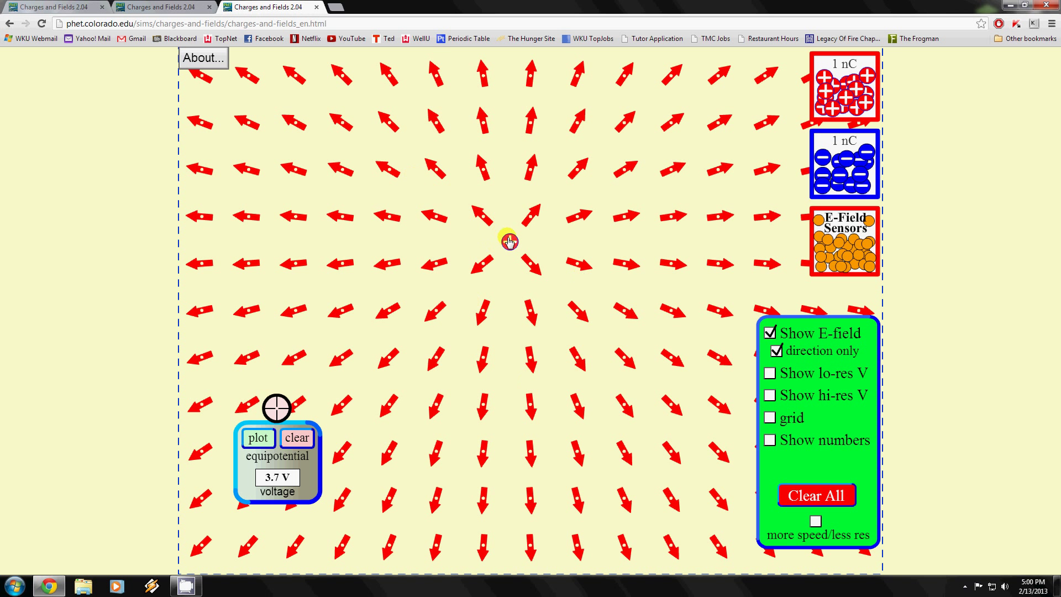
drag(509, 243, 534, 262)
click(777, 352)
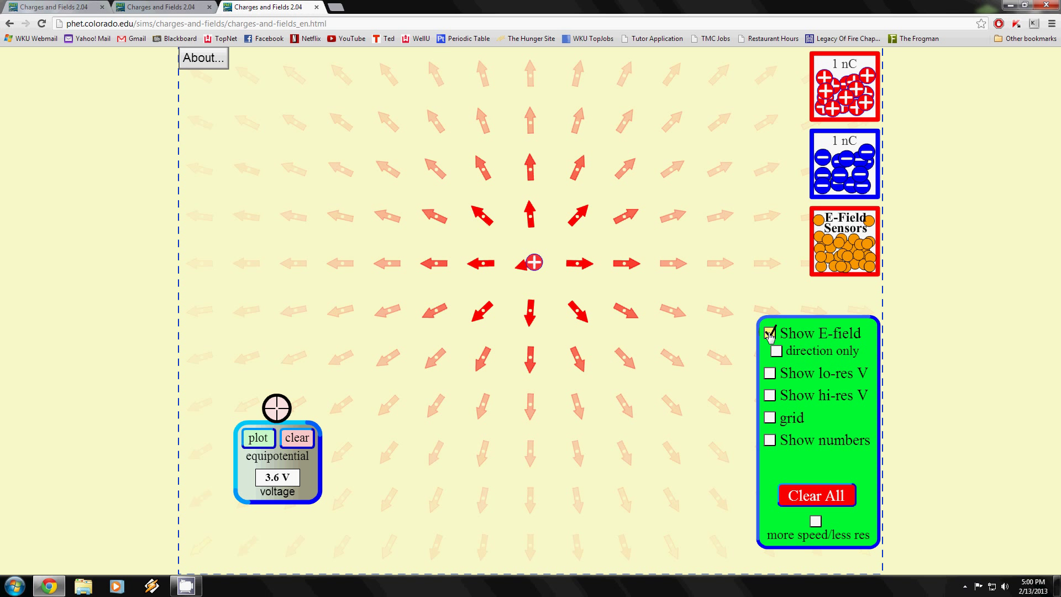
click(770, 334)
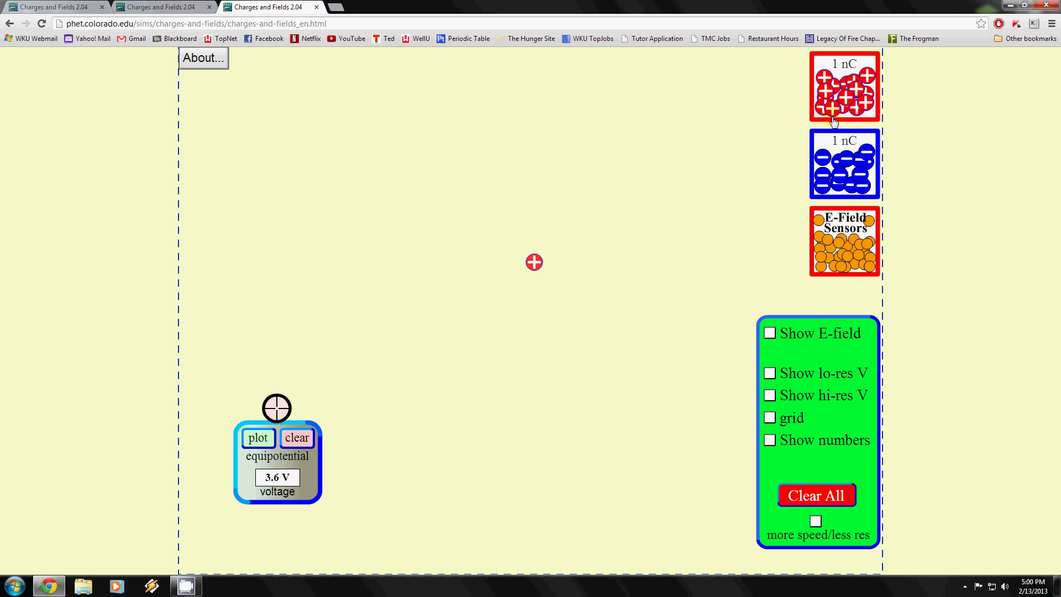
Step: Shift the positive charge left, add a negative 1 nC charge to its right, and briefly view their field
drag(534, 262, 362, 274)
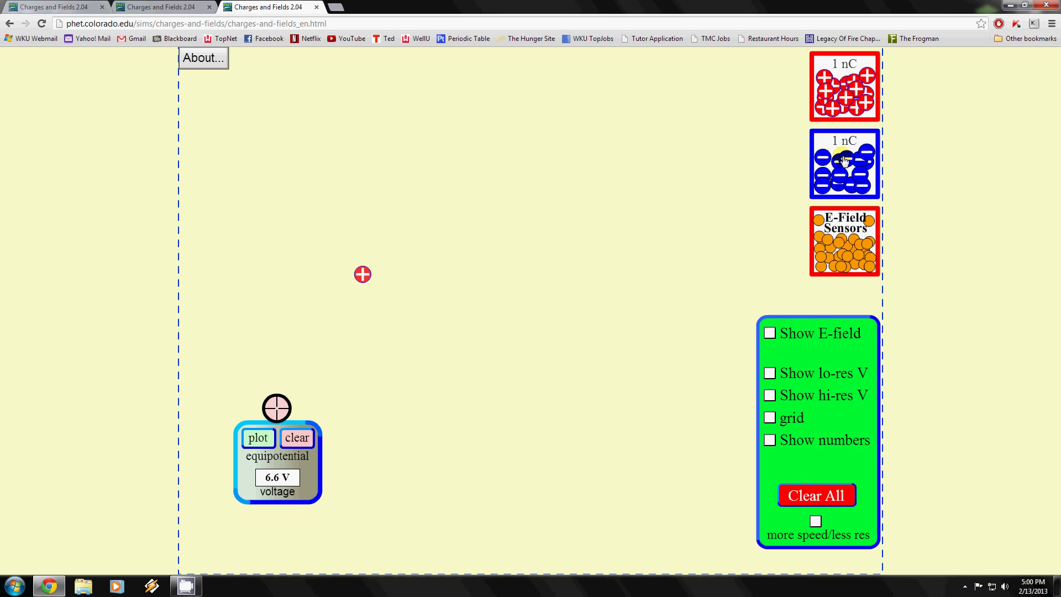
drag(844, 160, 662, 274)
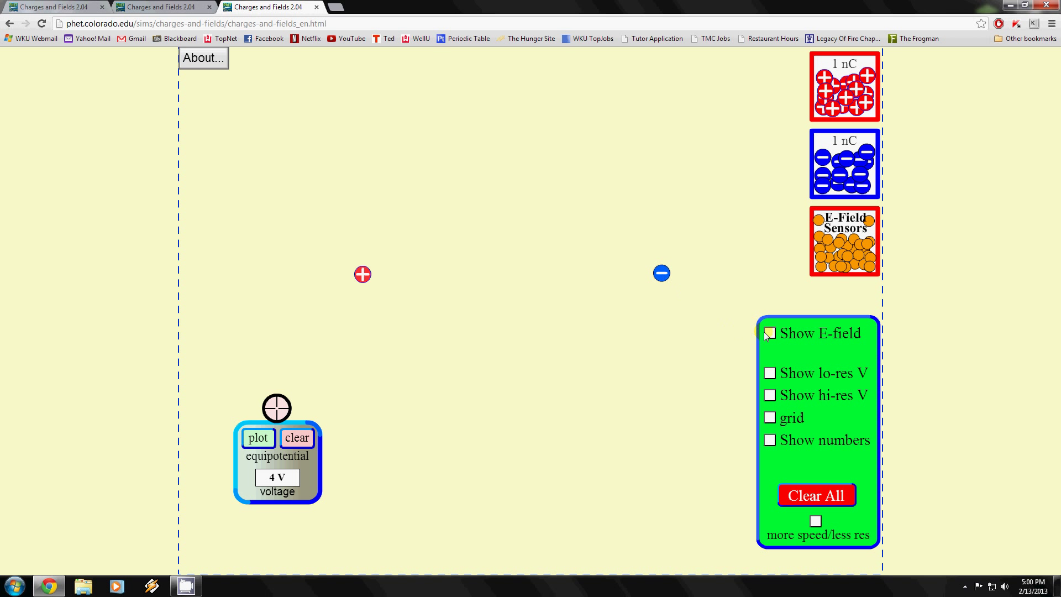
click(768, 333)
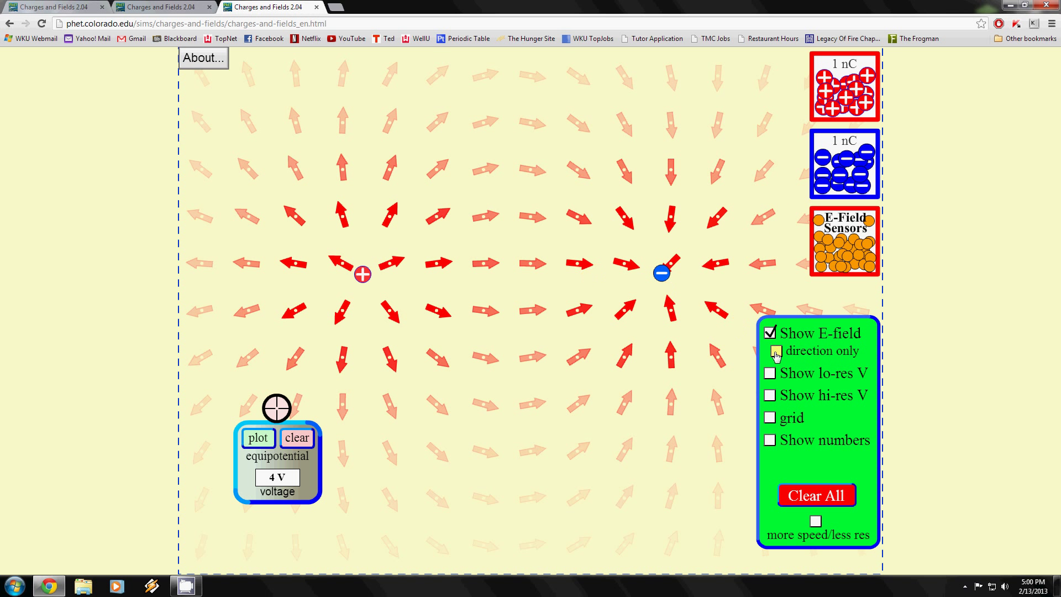
click(776, 352)
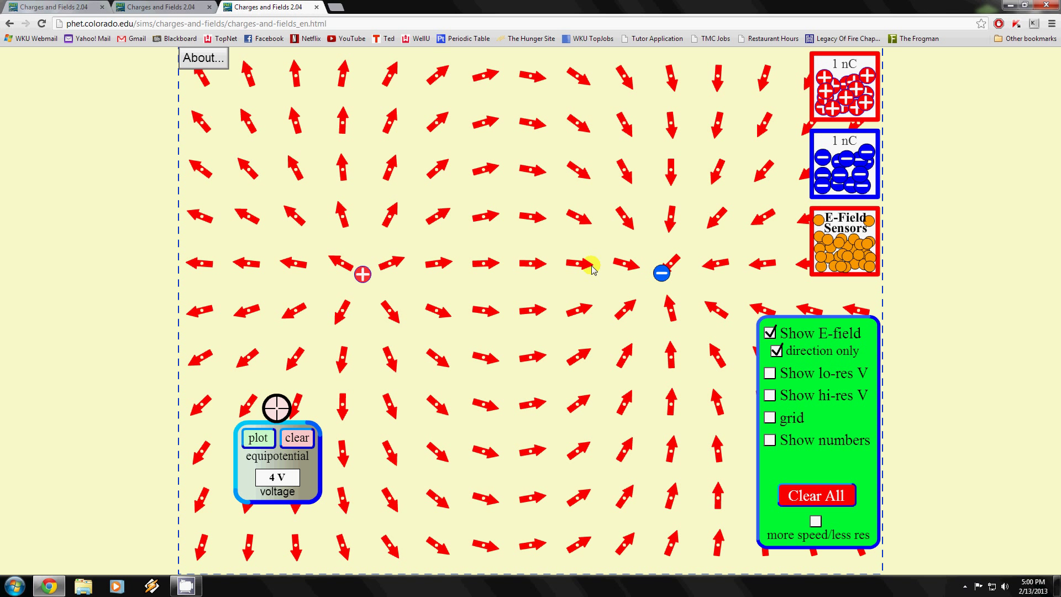
click(776, 351)
click(768, 334)
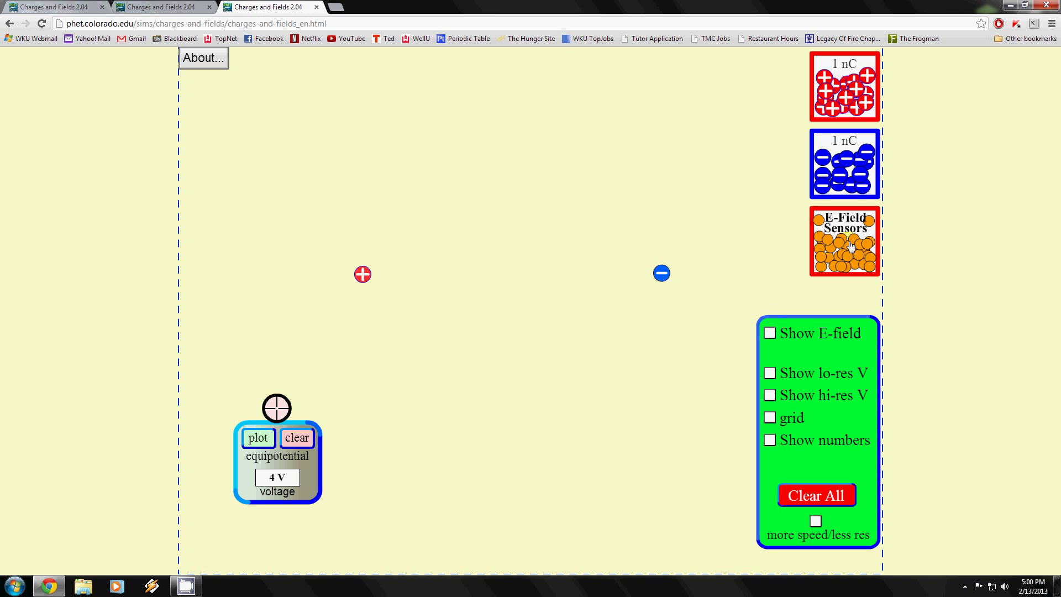
Step: Add an E-field sensor, remove the negative charge, and move the sensor near the positive charge
drag(844, 246, 483, 154)
drag(662, 273, 826, 149)
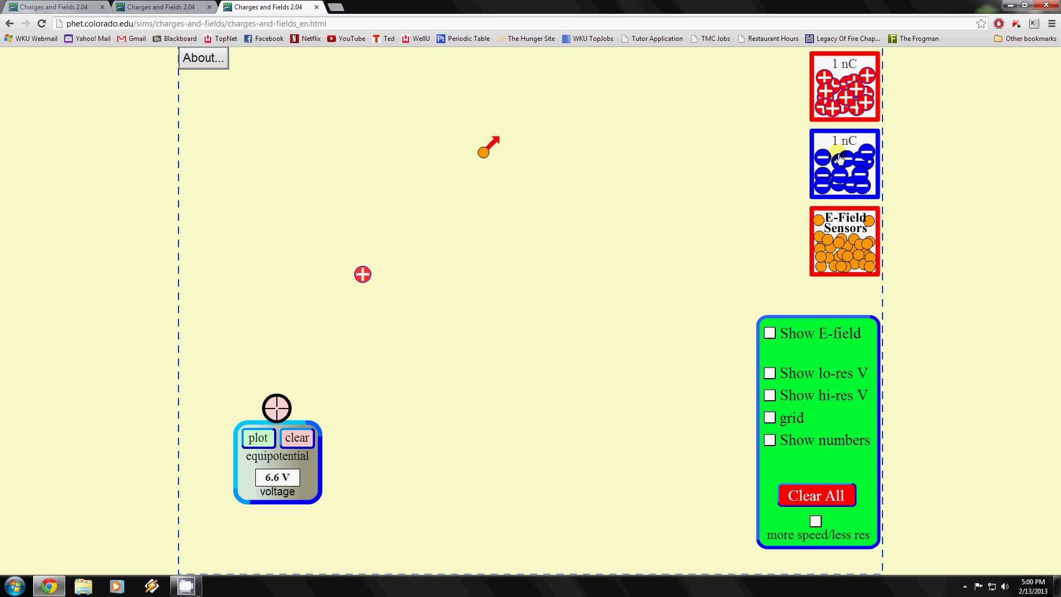
drag(491, 152, 428, 245)
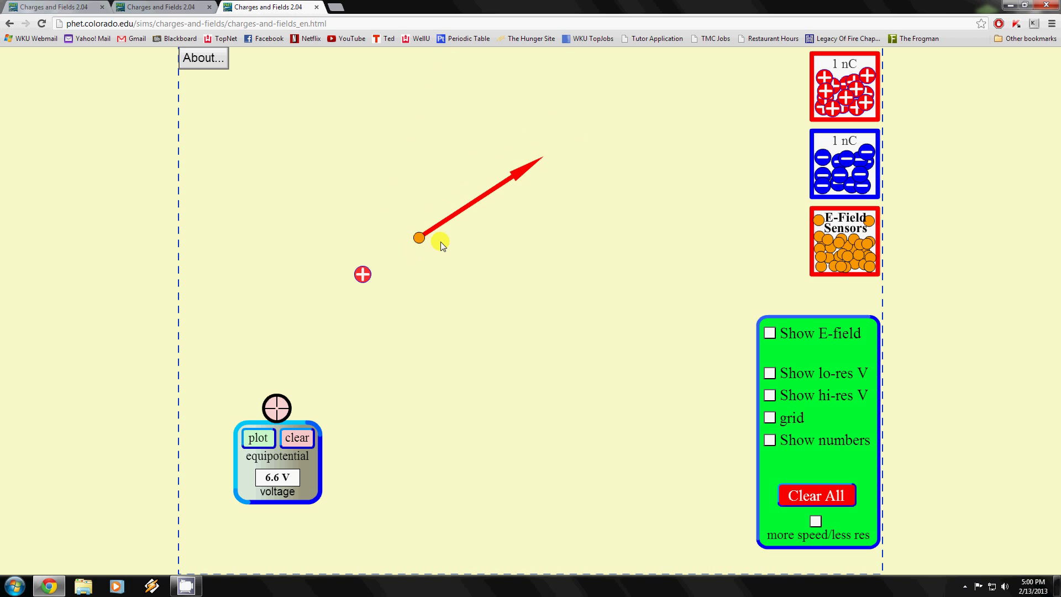
Step: Watch the sensor's numeric reading over a grid while moving it, then hide numbers and grid
click(770, 441)
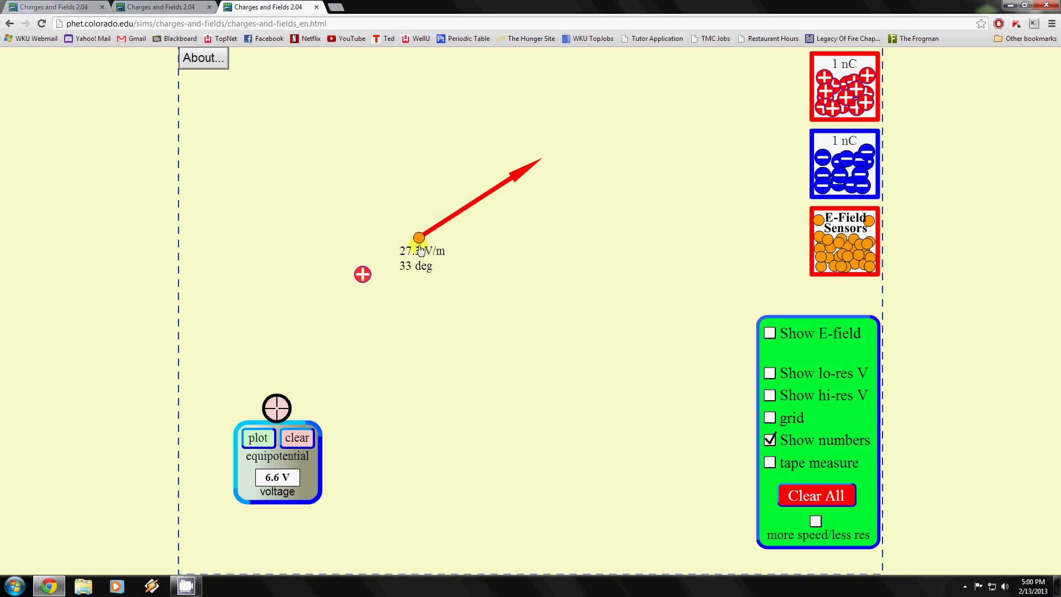
drag(419, 242, 446, 262)
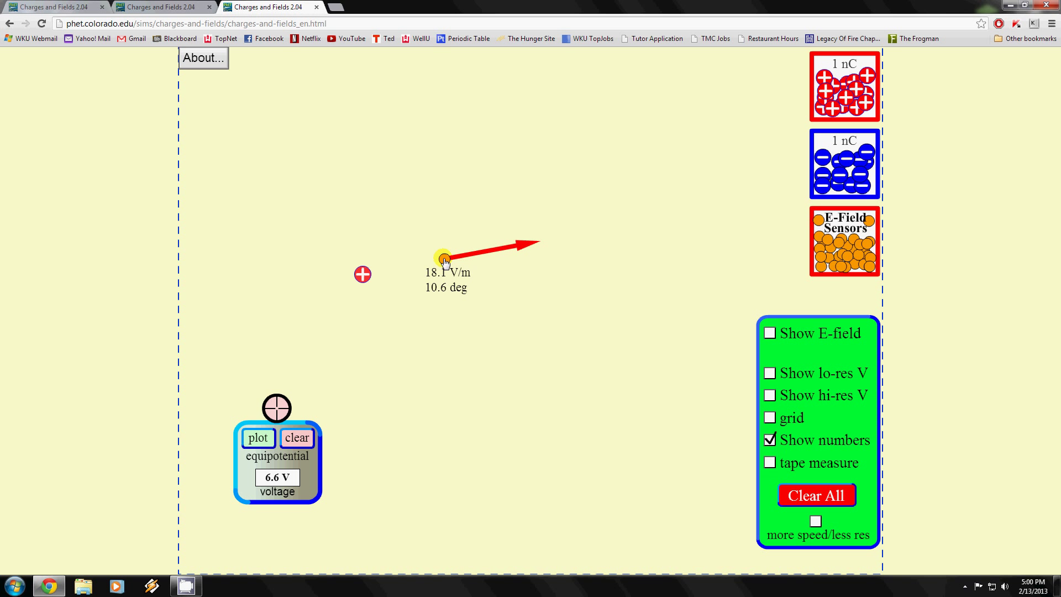
click(771, 419)
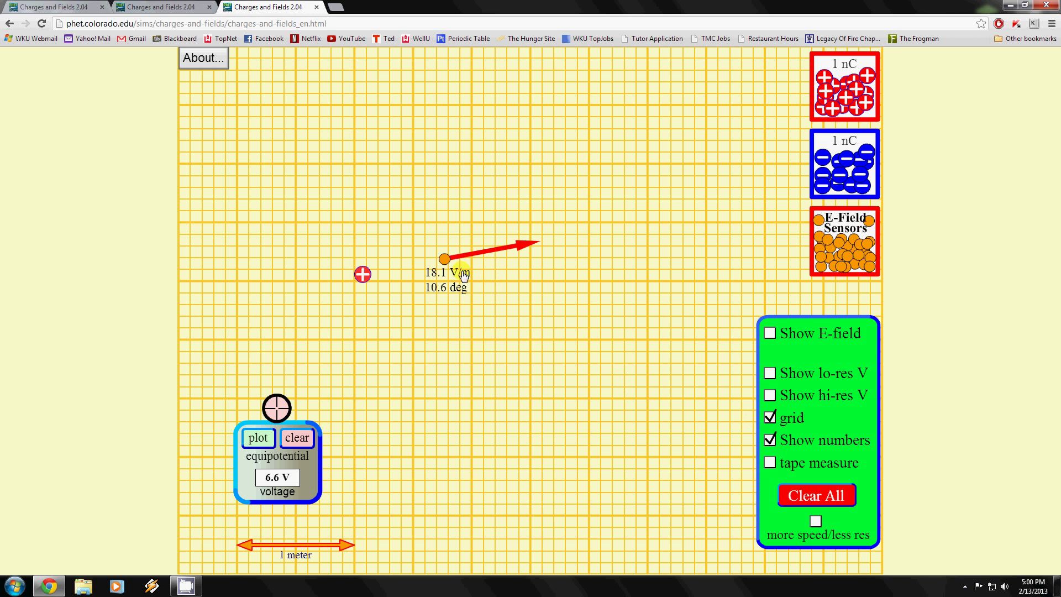
drag(446, 264, 837, 221)
click(770, 418)
click(770, 440)
Step: Restore the negative charge and chain sensors tip-to-tip from the positive charge, discarding the seventh
drag(824, 166, 683, 275)
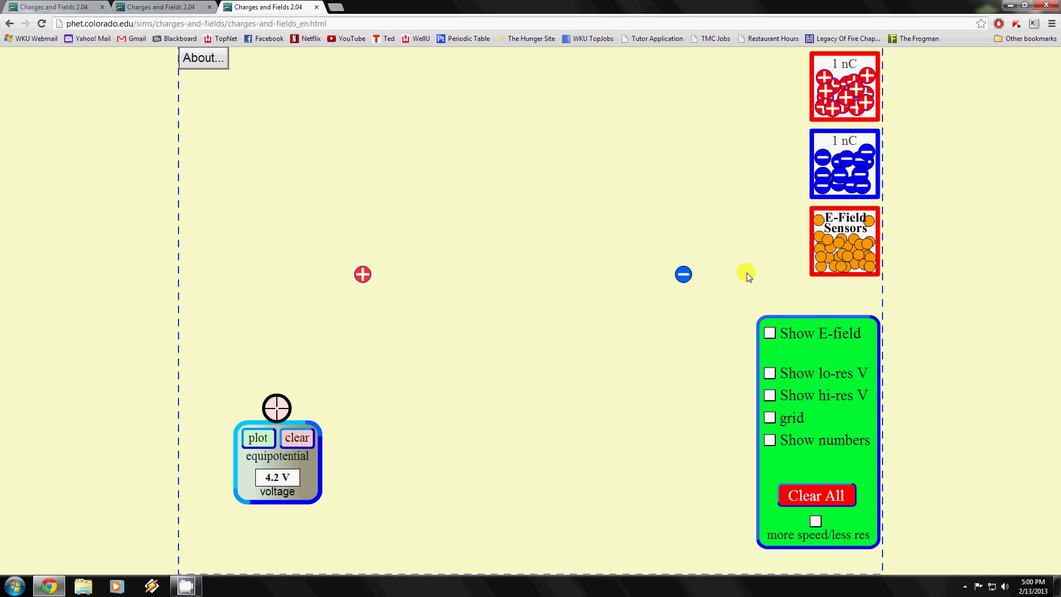
drag(509, 188, 451, 196)
drag(818, 224, 493, 162)
drag(828, 253, 529, 157)
drag(837, 254, 551, 157)
drag(851, 255, 583, 165)
drag(847, 268, 608, 177)
drag(829, 257, 650, 210)
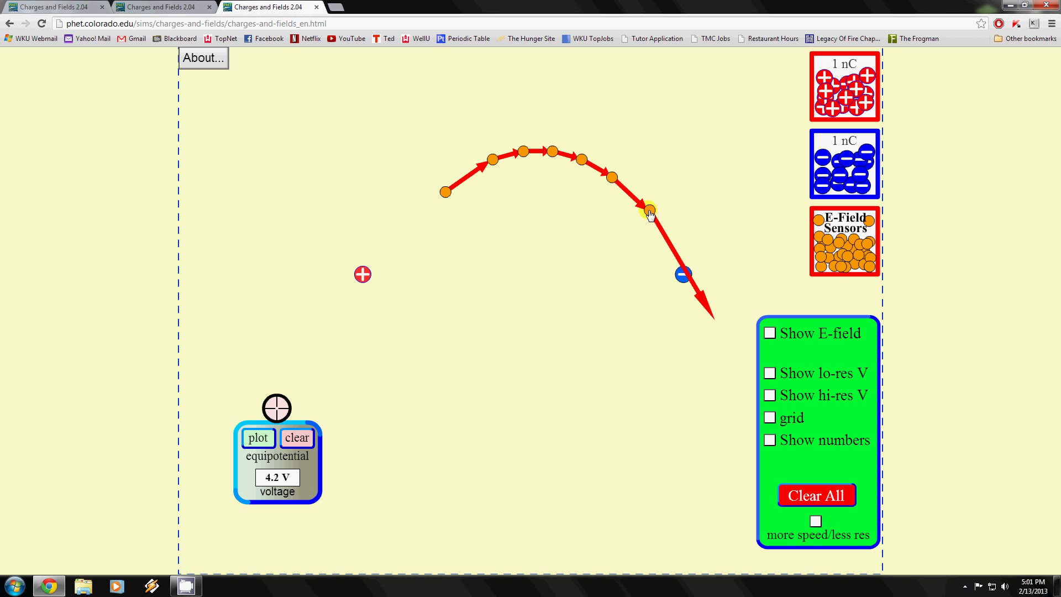
drag(650, 211, 858, 248)
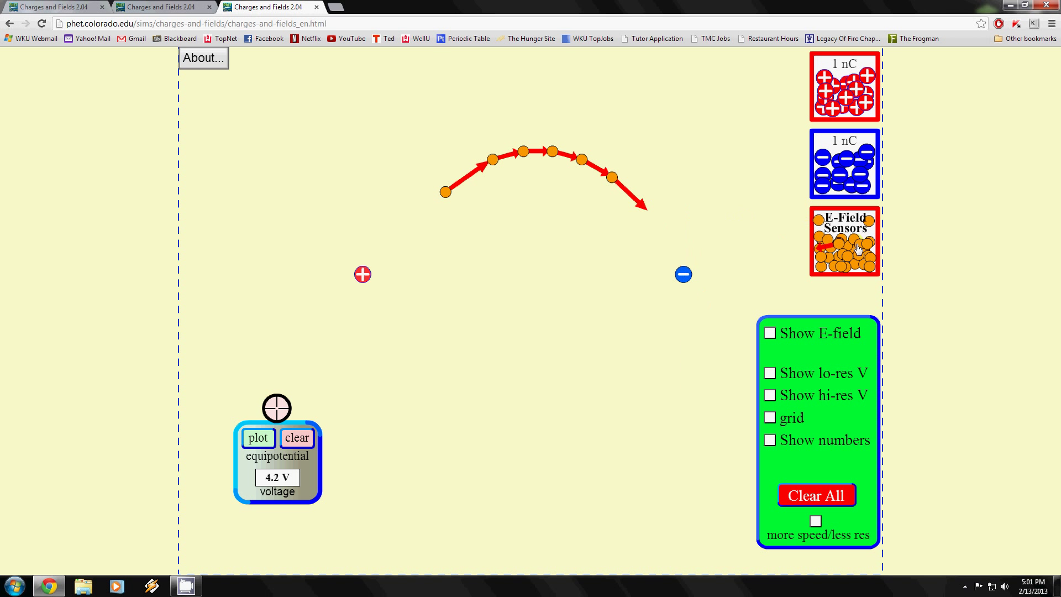
Step: Show sensor values and drag all six sensors off the field line back to the bin
click(770, 440)
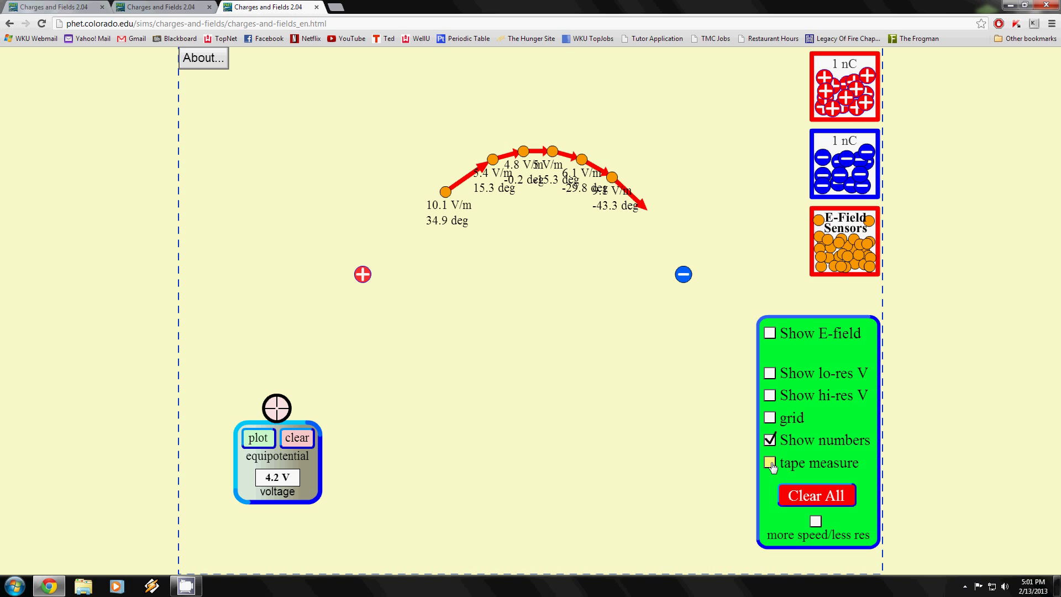
drag(446, 197, 832, 274)
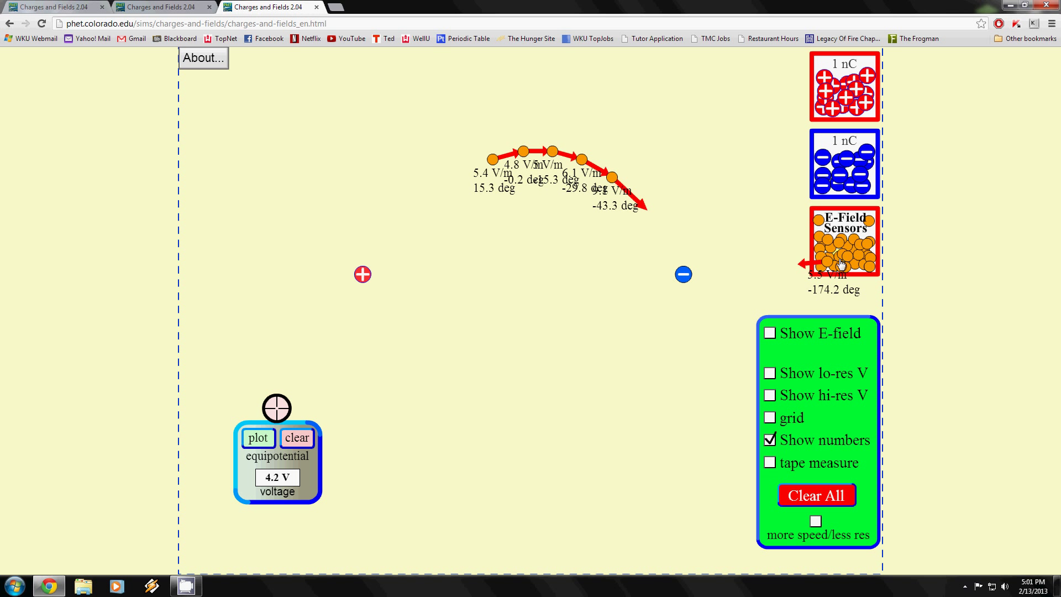
drag(492, 160, 839, 242)
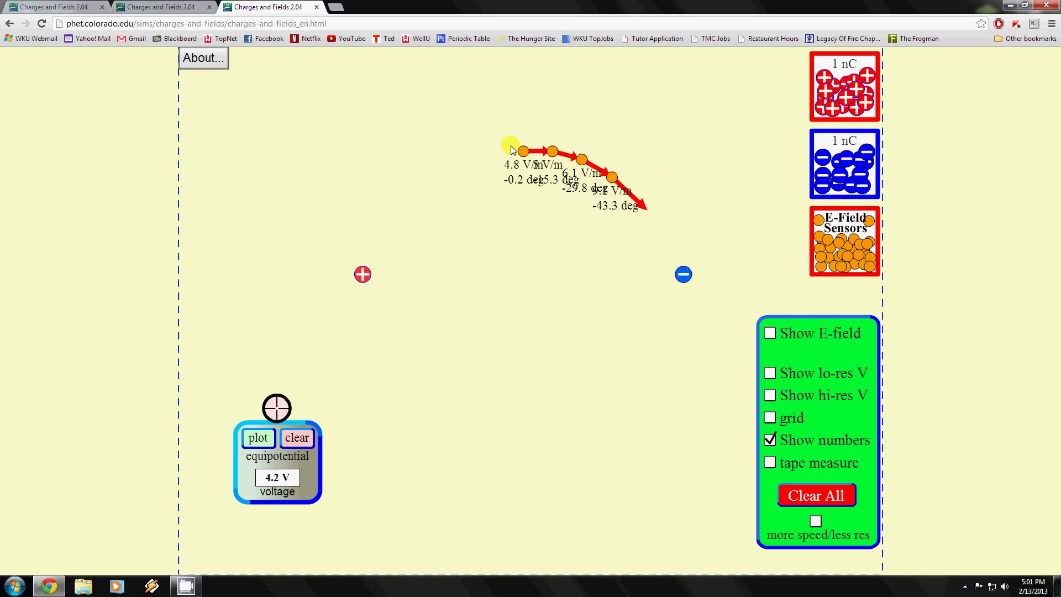
drag(524, 151, 829, 238)
drag(553, 153, 840, 235)
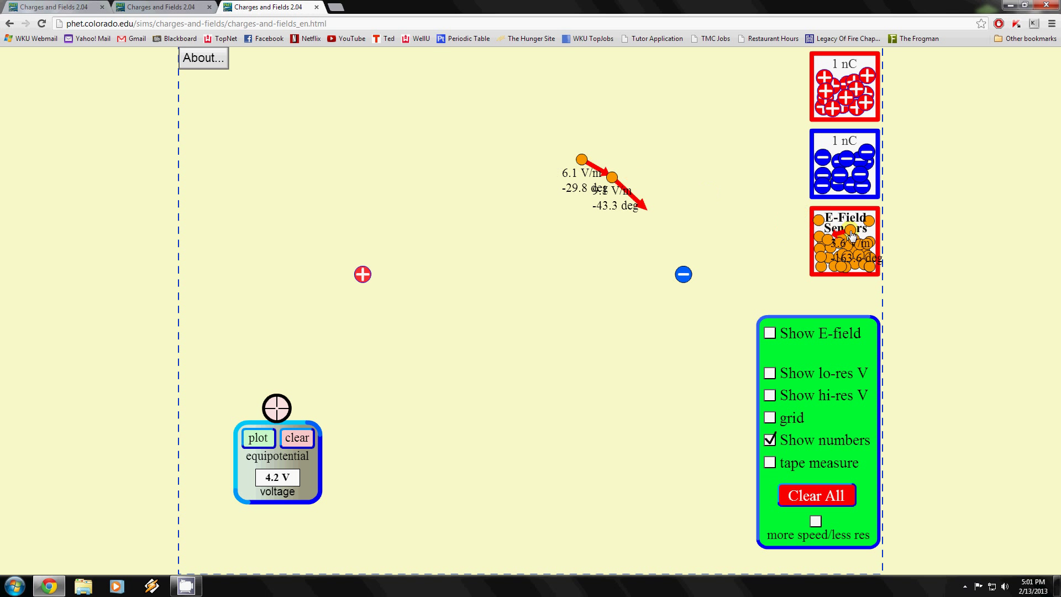
click(770, 464)
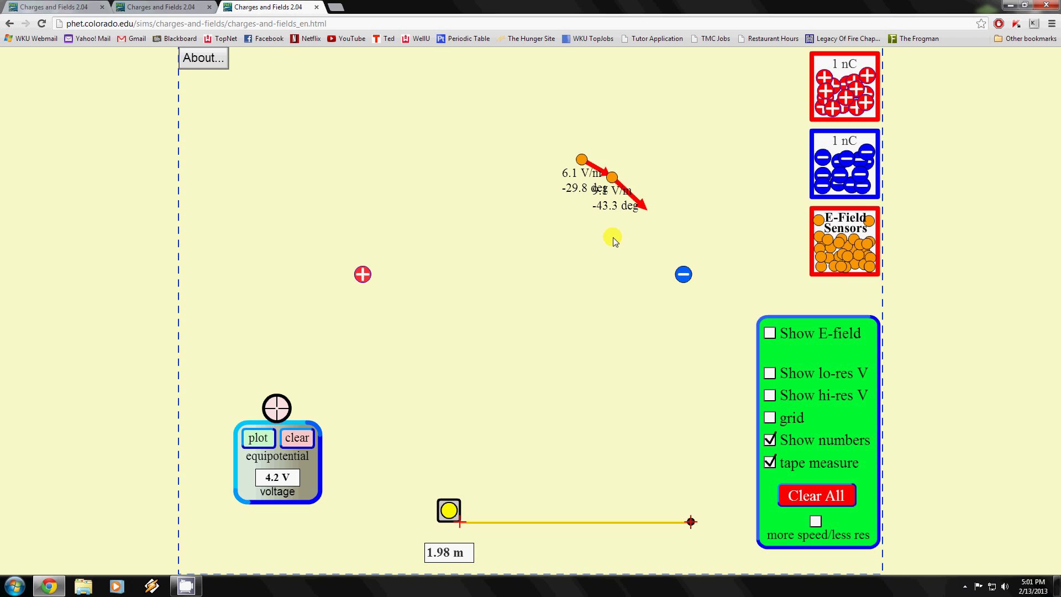
drag(582, 160, 858, 246)
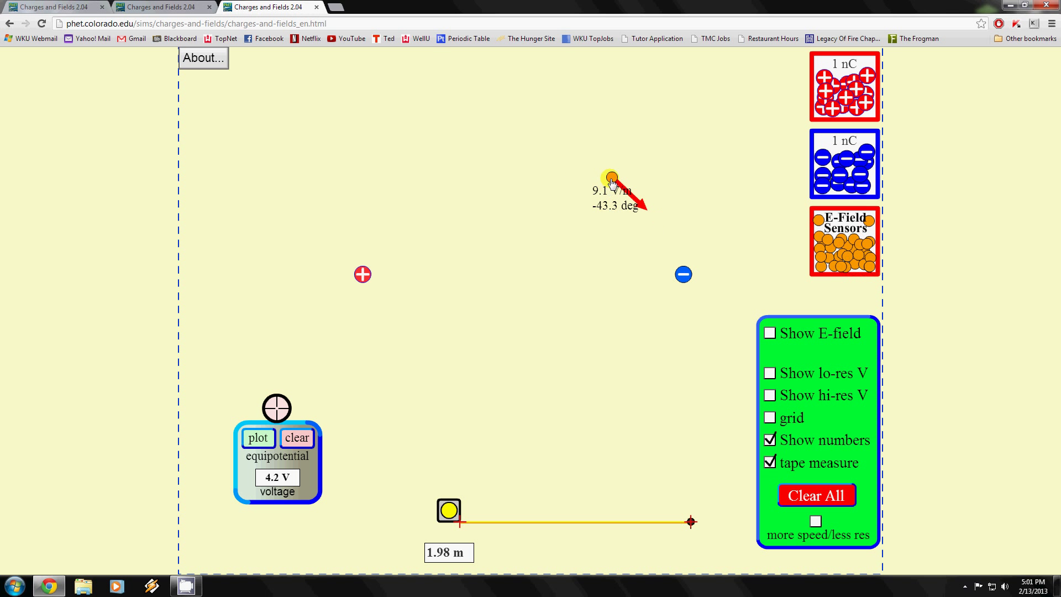
drag(611, 178, 841, 245)
Step: Measure between the charges with the tape measure, put it away, and switch to the plate setup
drag(445, 502, 347, 265)
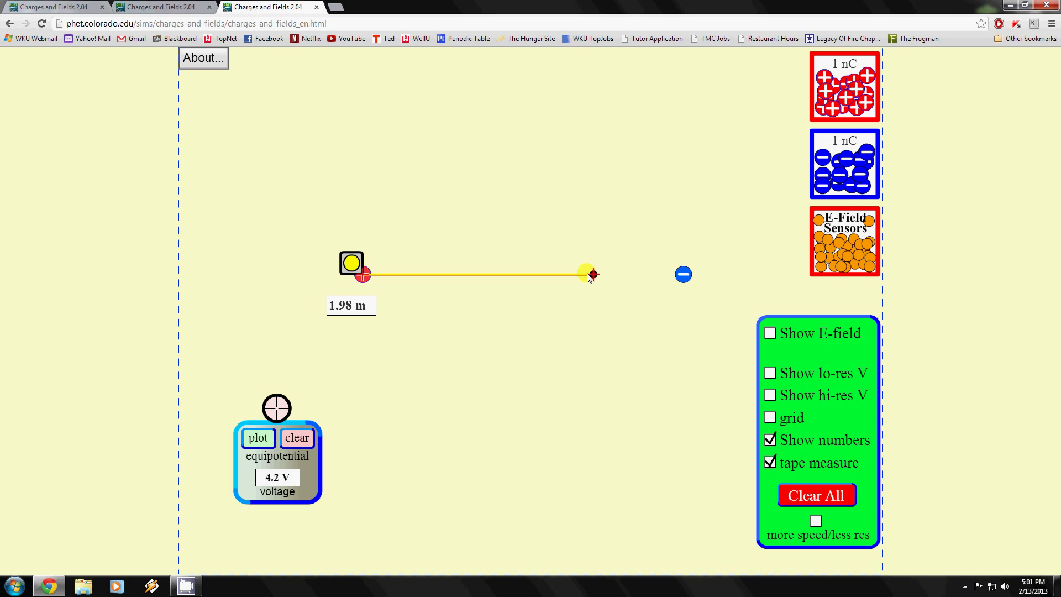
drag(594, 276, 687, 279)
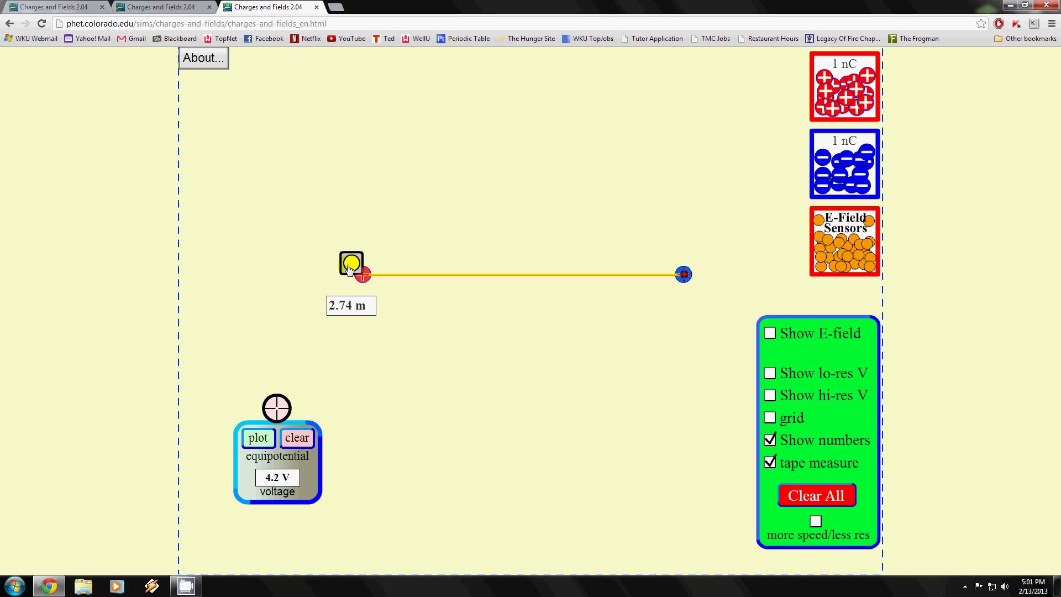
drag(350, 269, 382, 403)
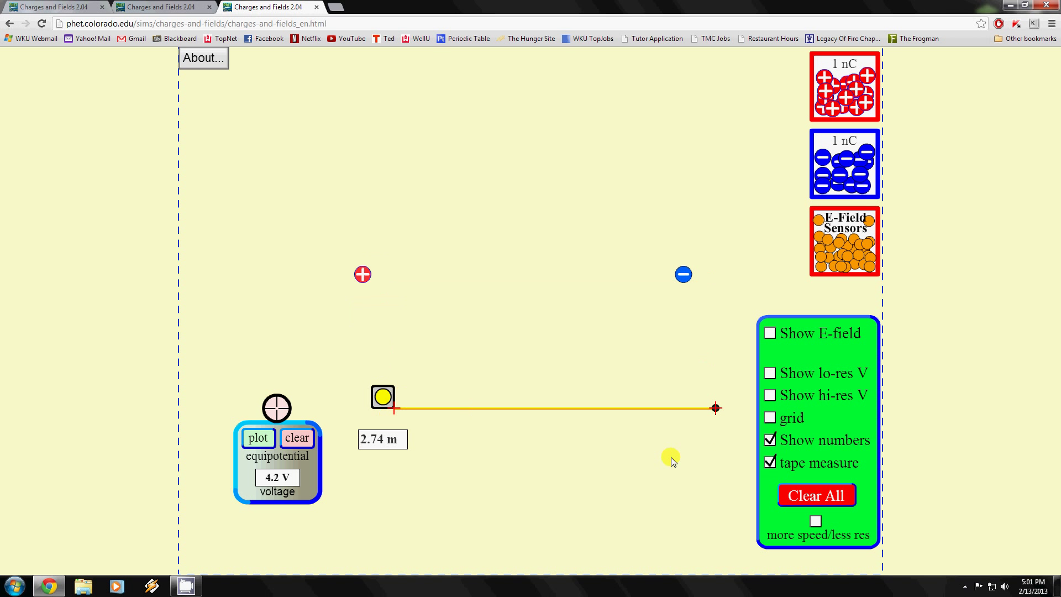
click(770, 467)
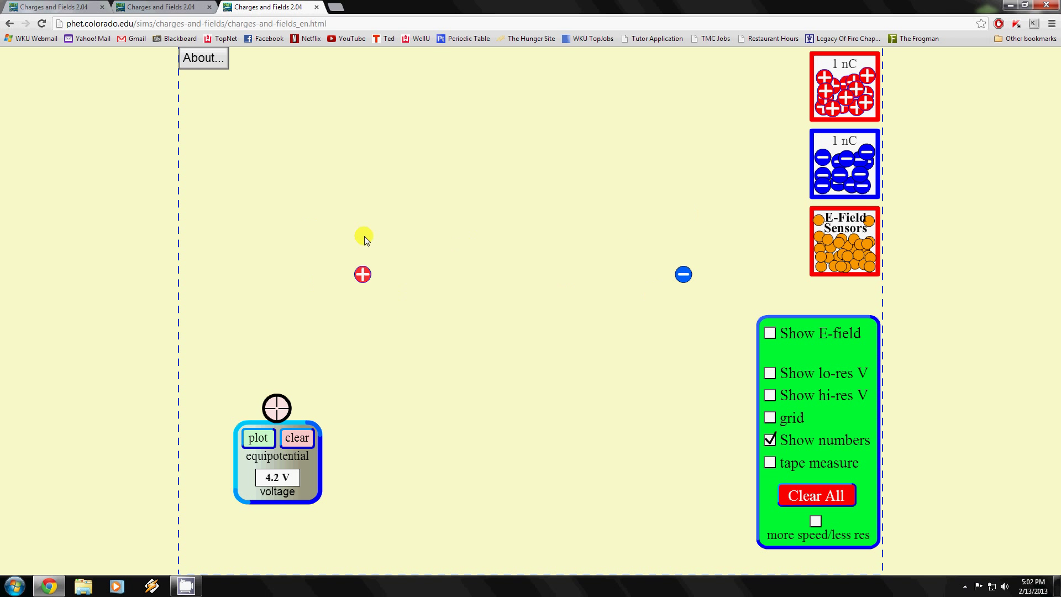
click(156, 5)
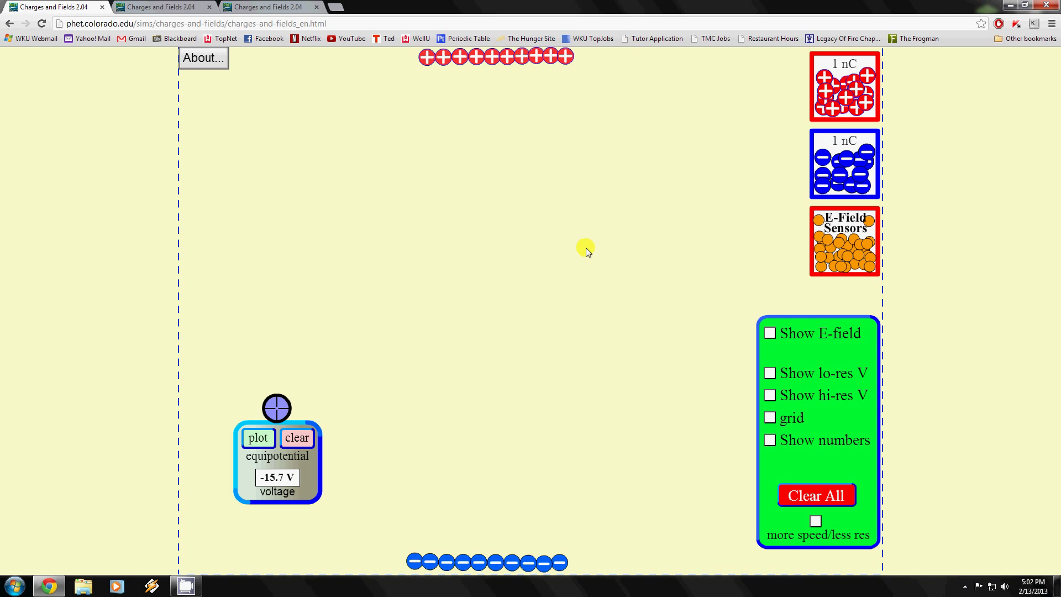
Step: Line up E-field sensors in a row between the top and bottom plates, adjusting their spacing
drag(841, 248, 522, 286)
drag(837, 267, 480, 284)
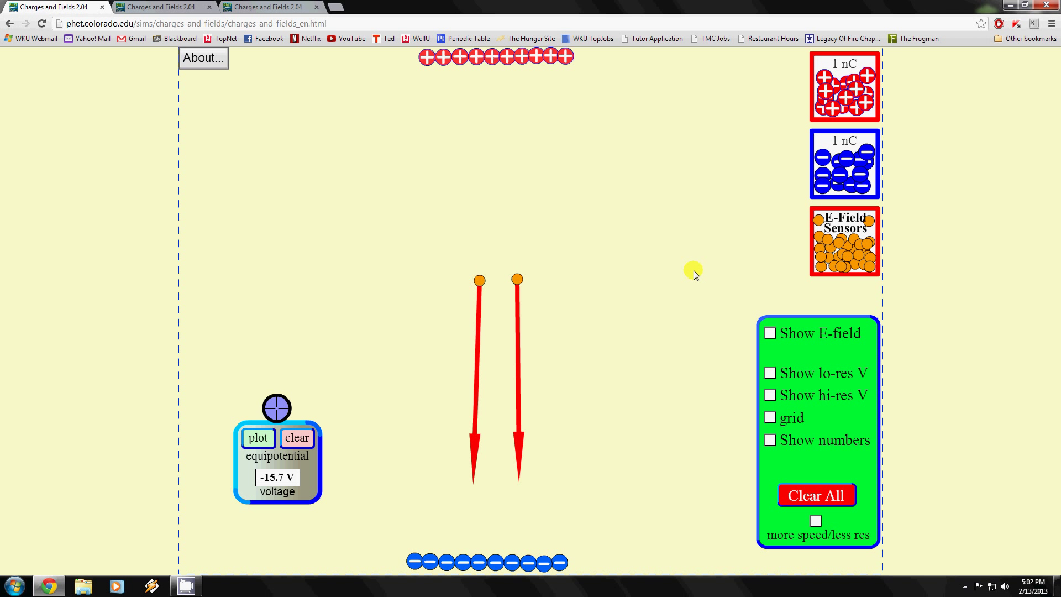
drag(838, 267, 551, 281)
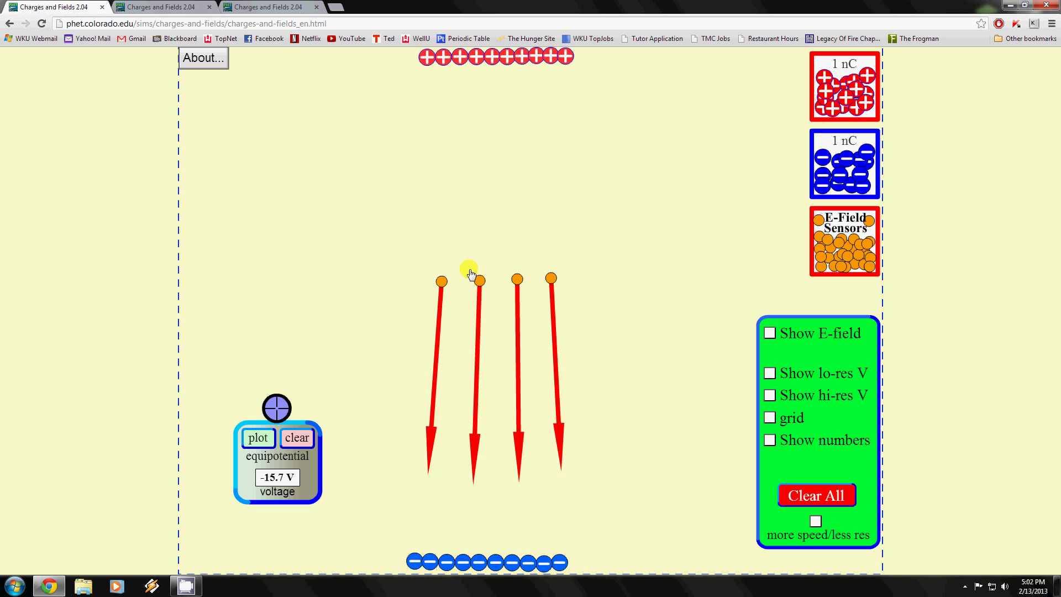
mouse_move(480, 279)
mouse_down()
mouse_move(479, 123)
mouse_move(480, 378)
mouse_move(479, 286)
mouse_up()
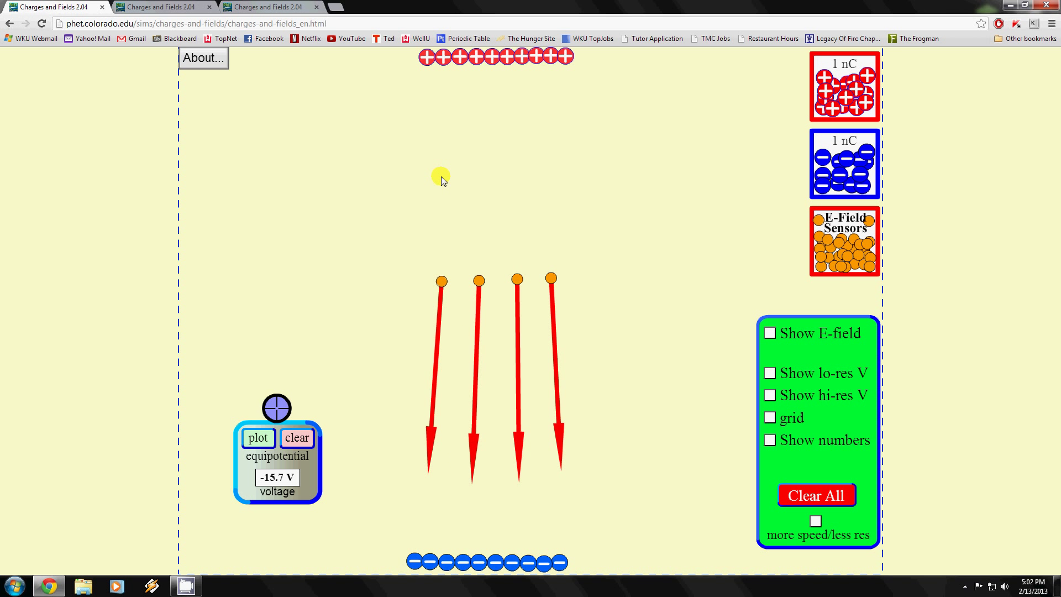
mouse_move(441, 289)
mouse_down()
mouse_move(420, 299)
mouse_move(395, 286)
mouse_move(380, 373)
mouse_move(427, 280)
mouse_up()
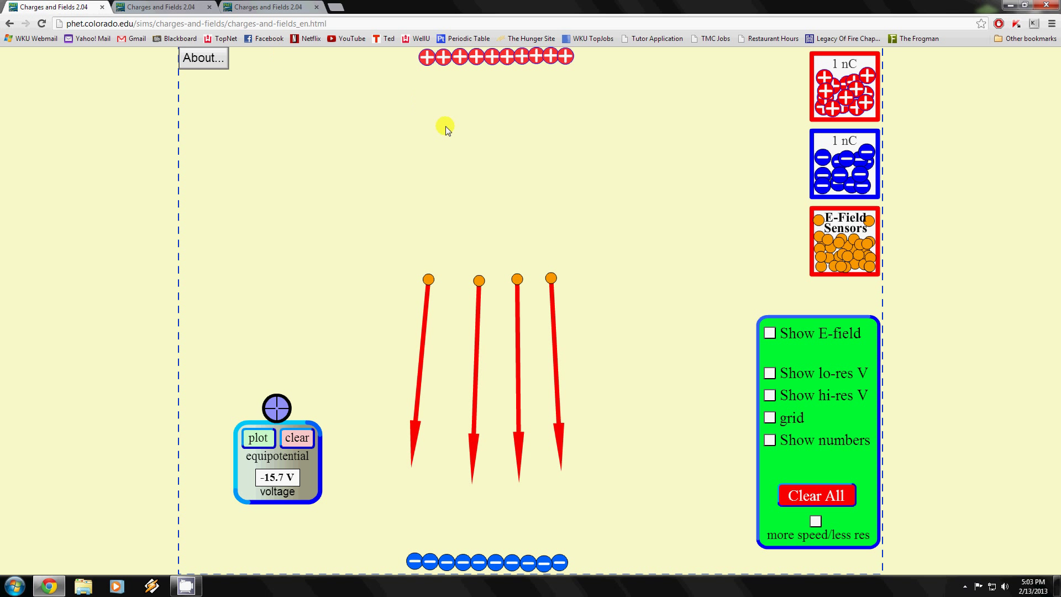
Step: Switch to the second simulation tab and briefly drag an E-field sensor out and back
click(156, 5)
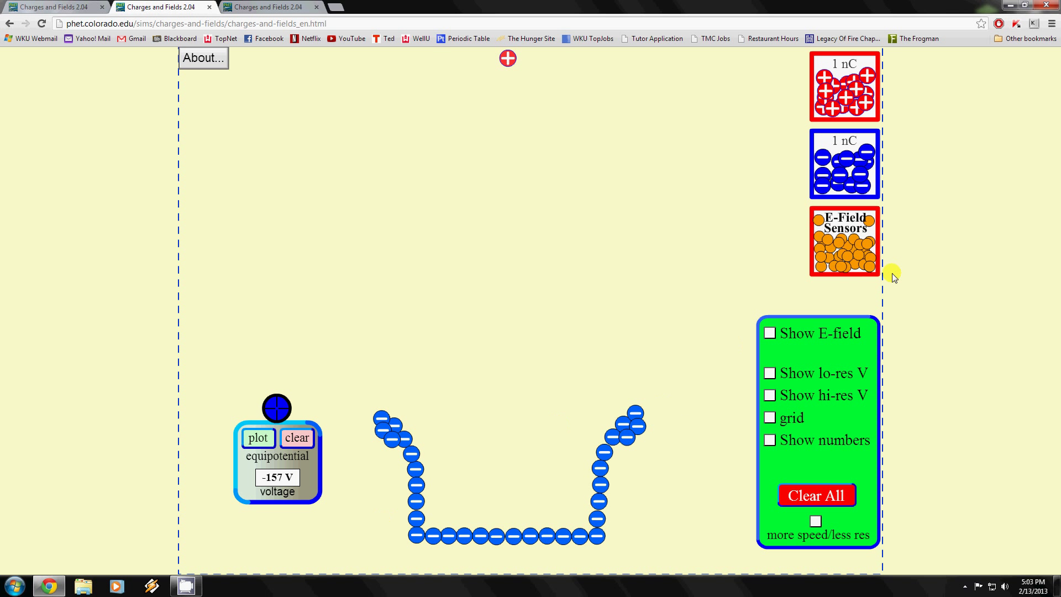
mouse_move(850, 256)
mouse_down()
mouse_move(481, 104)
mouse_move(507, 121)
mouse_move(534, 307)
mouse_move(663, 286)
mouse_move(630, 188)
mouse_move(483, 158)
mouse_move(409, 213)
mouse_move(616, 241)
mouse_move(832, 249)
mouse_up()
Step: Turn on hi-res voltage shading in the U-shaped charge and parallel-plate simulations
click(258, 18)
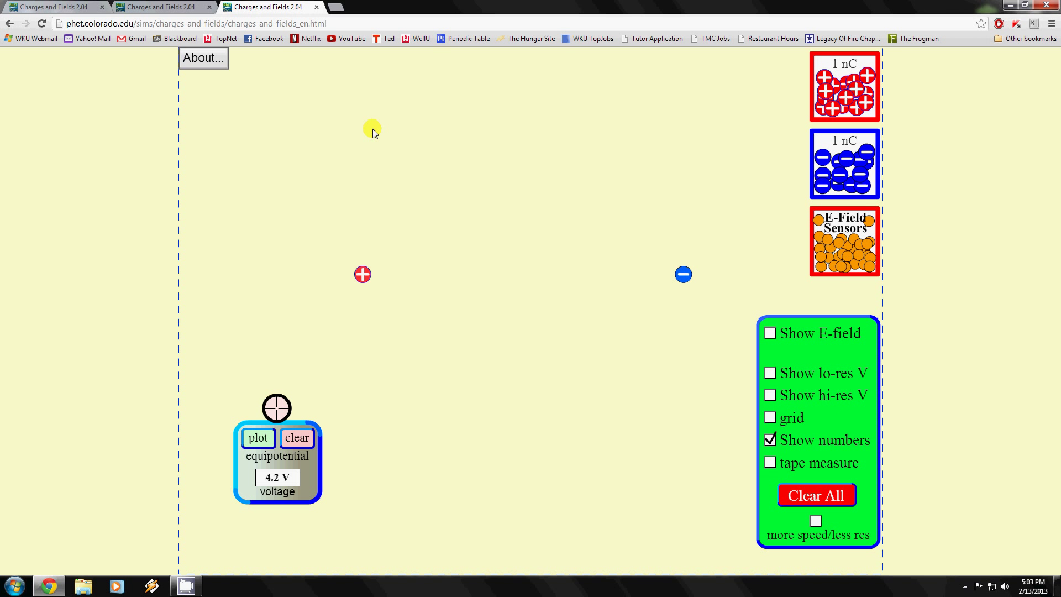
click(161, 6)
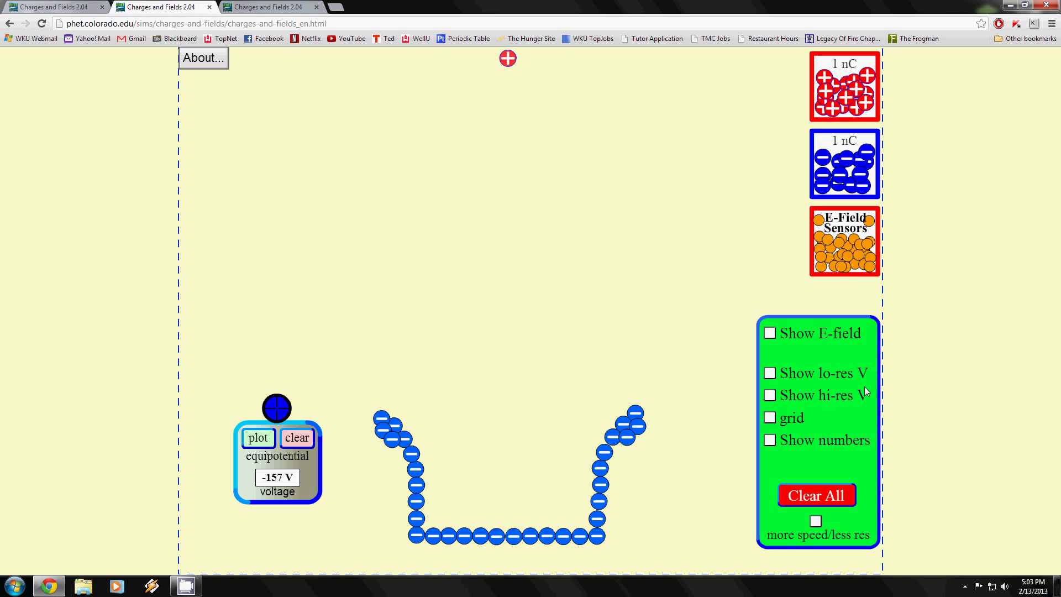
click(770, 395)
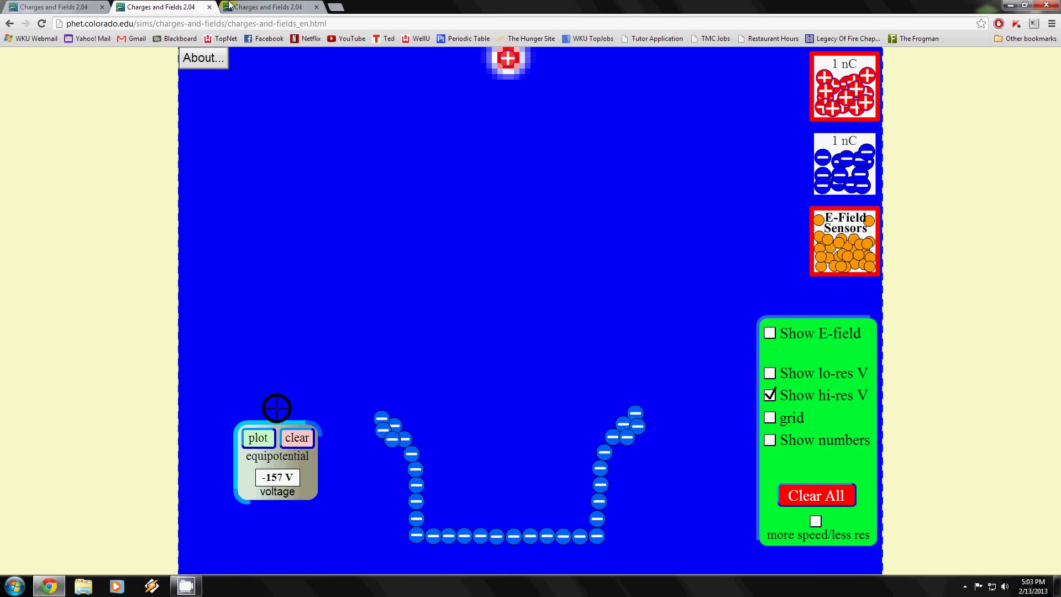
click(78, 6)
click(774, 395)
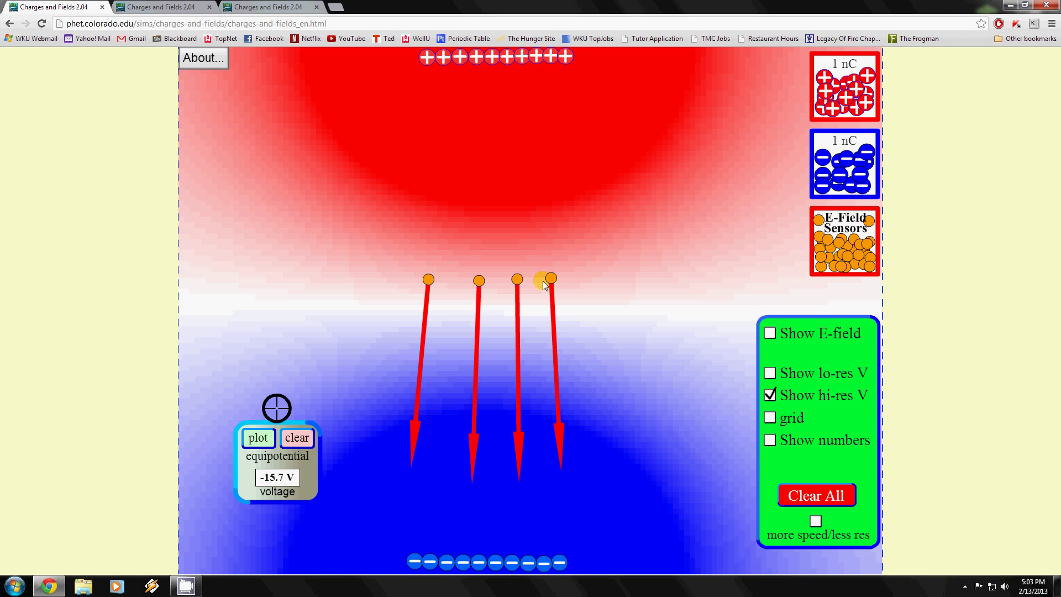
Step: Shade the two-charge simulation by voltage using lo-res V, then return to the U-shaped setup
click(285, 6)
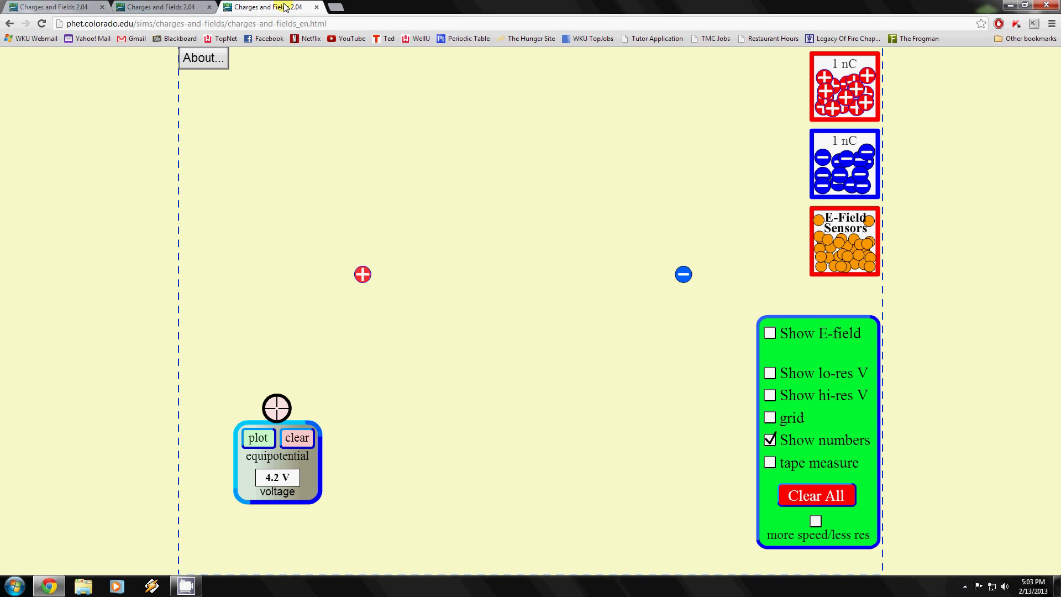
click(770, 395)
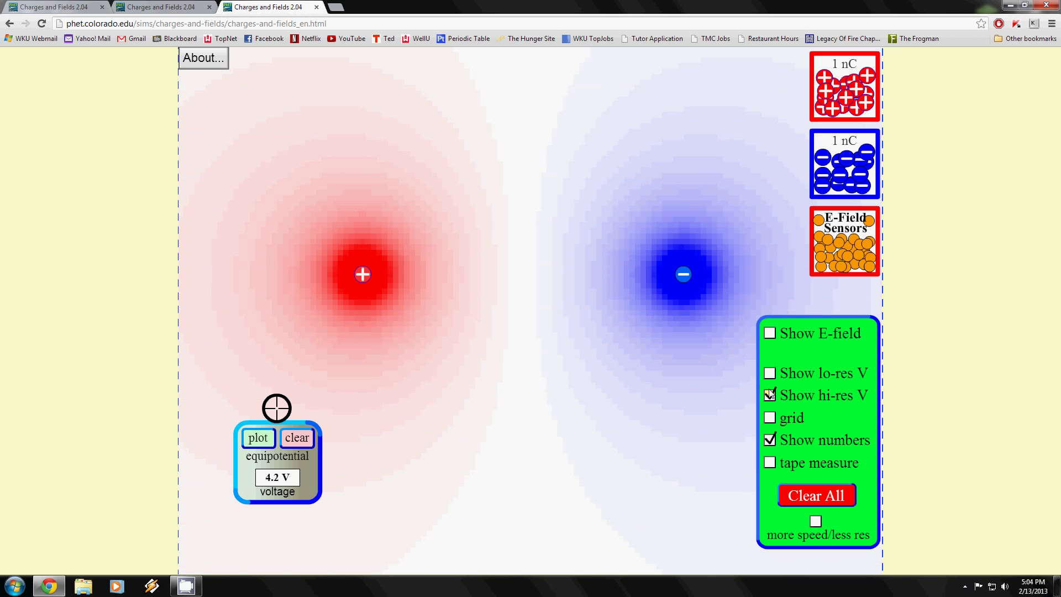
click(773, 374)
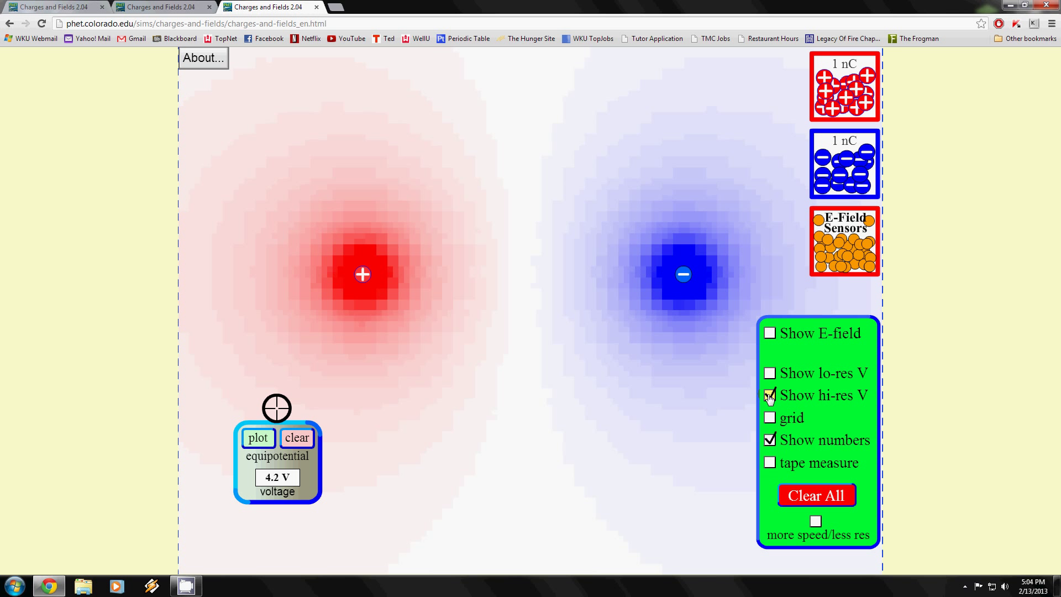
click(169, 7)
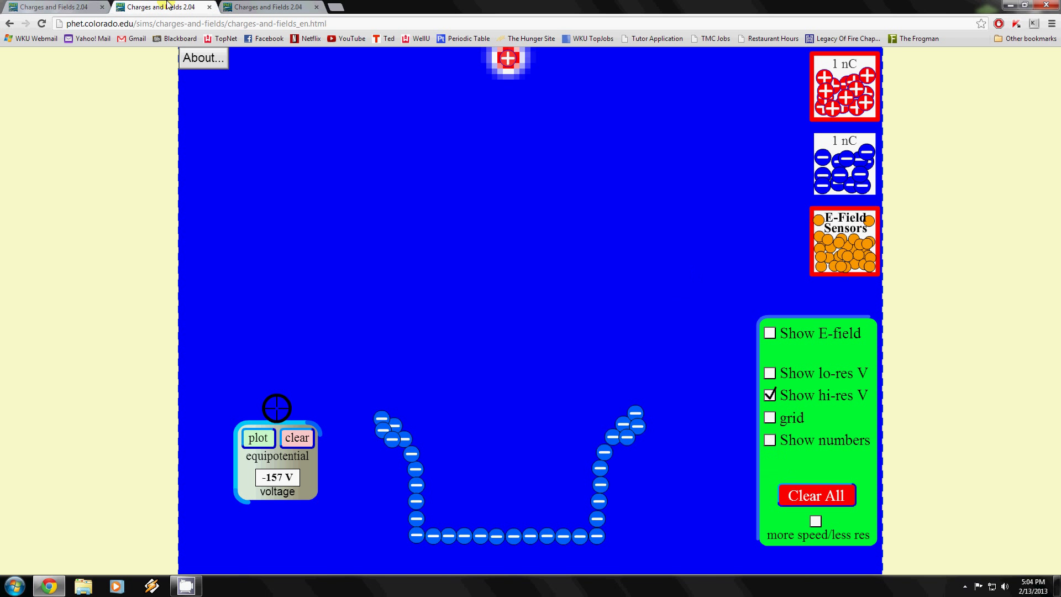
Step: Add two positive charges at the top, close the two-charge tab, and merge them into one cluster
drag(836, 95, 522, 69)
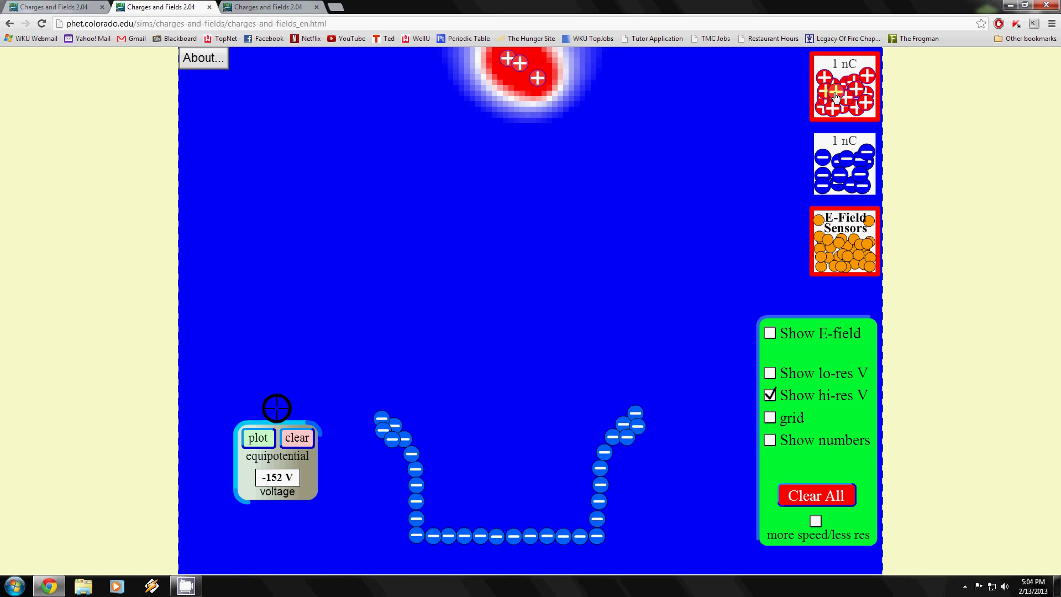
drag(836, 95, 556, 95)
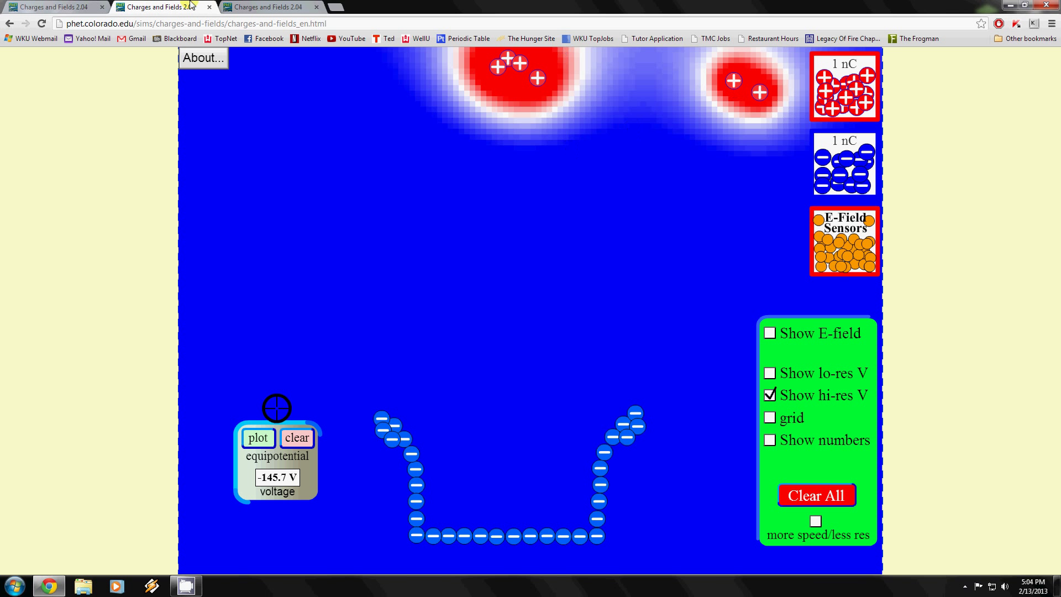
click(317, 7)
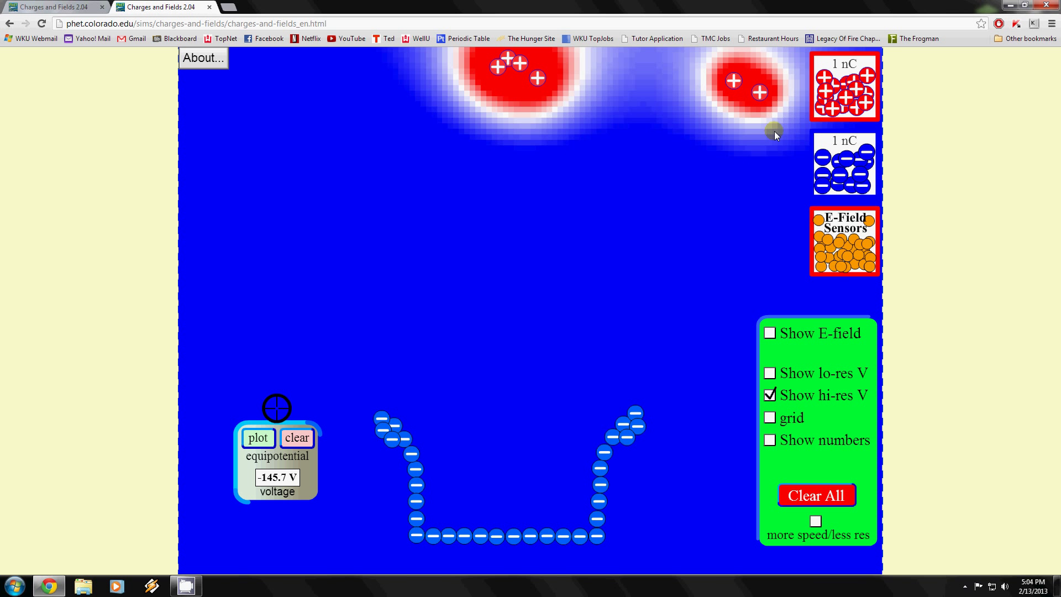
drag(735, 84, 515, 77)
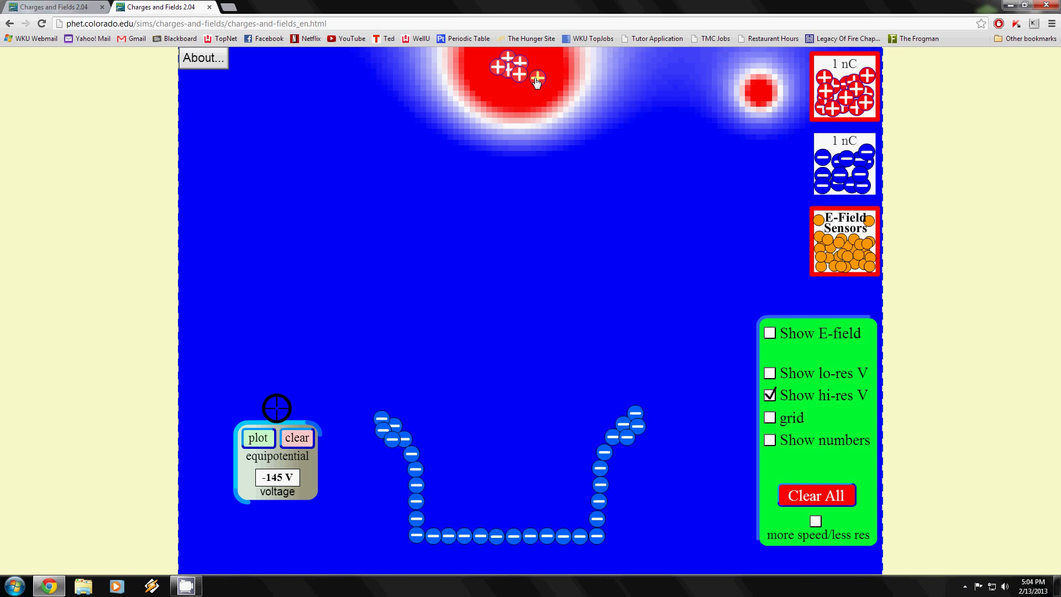
drag(538, 78, 528, 73)
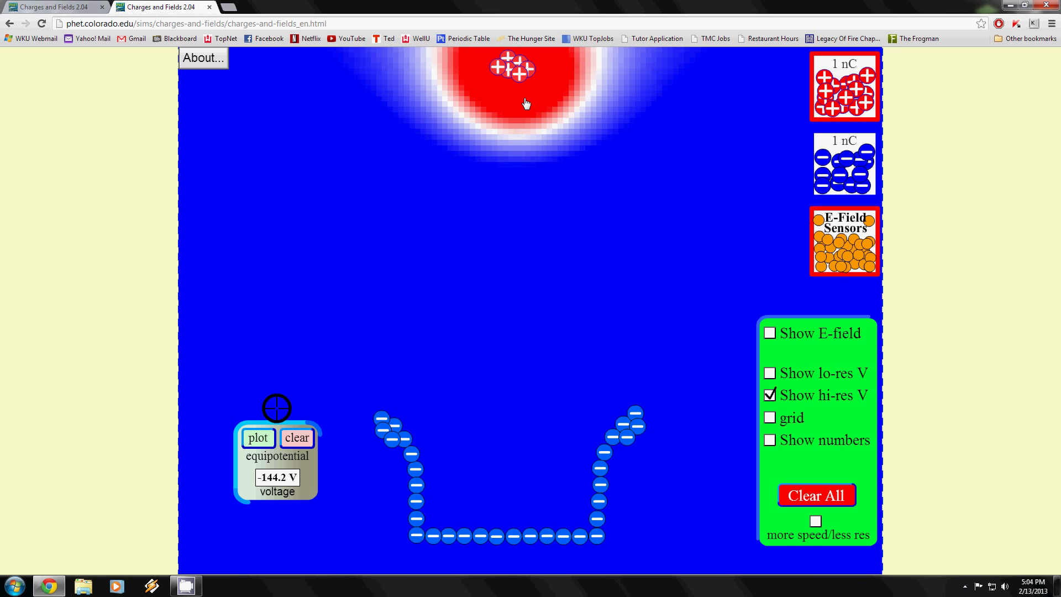
Step: Close the U-shaped tab, turn off plate voltage shading, and read 123 V below the positive plate
click(72, 6)
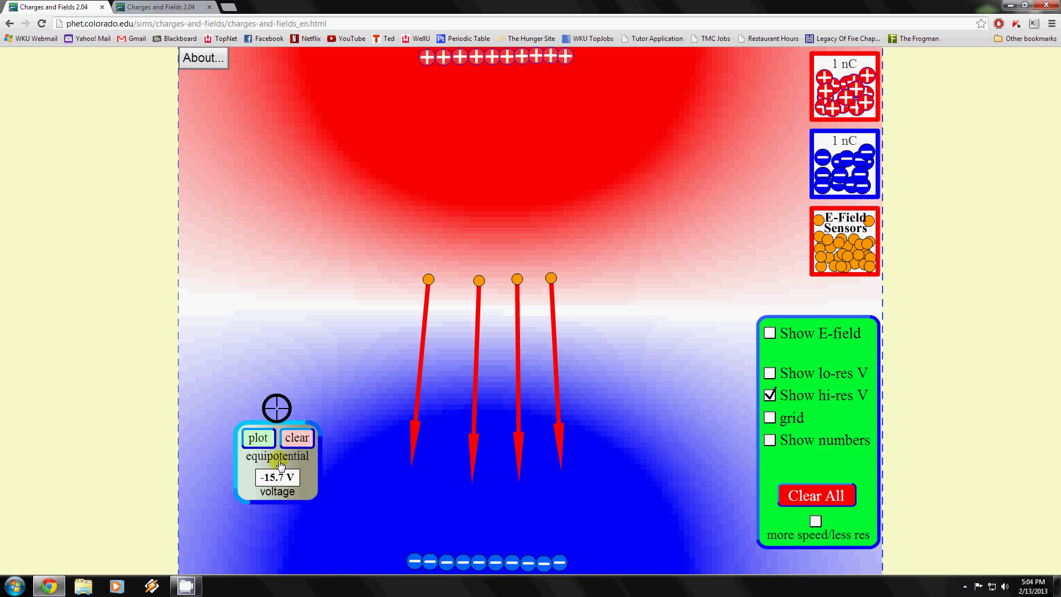
drag(280, 464, 266, 332)
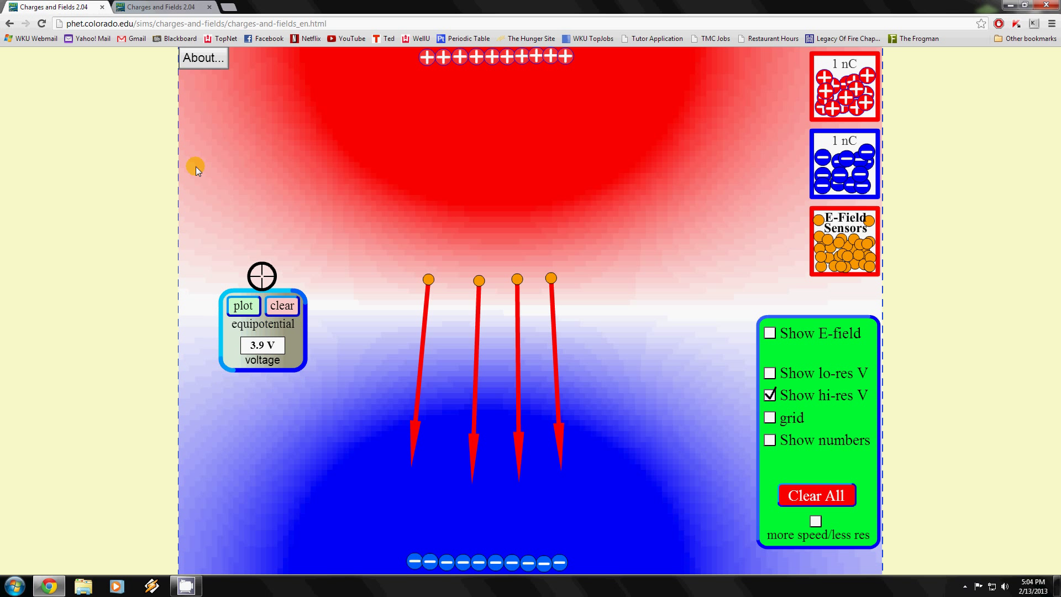
click(209, 8)
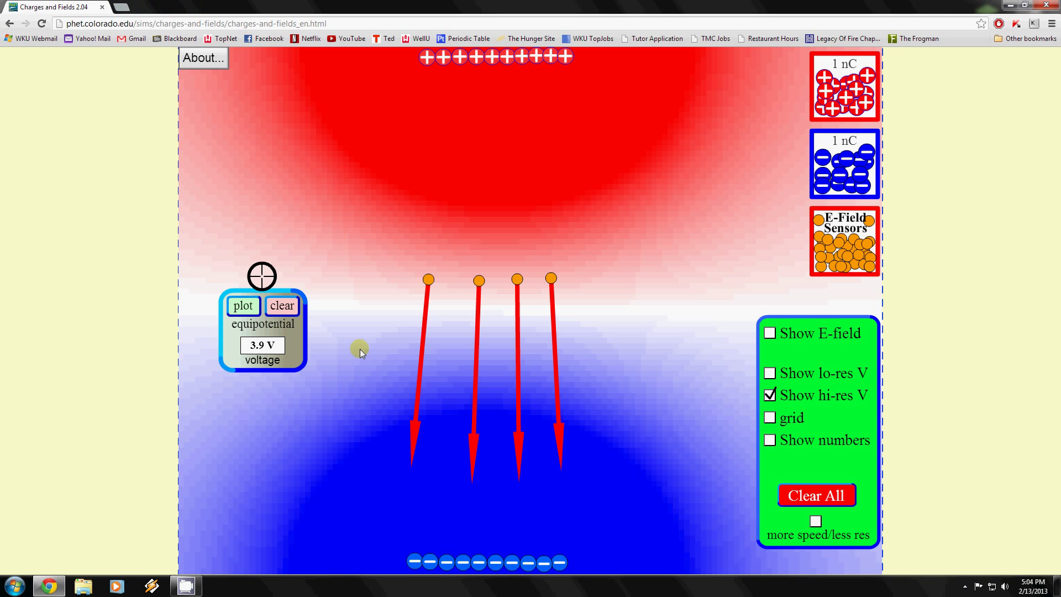
click(770, 395)
drag(254, 315, 502, 197)
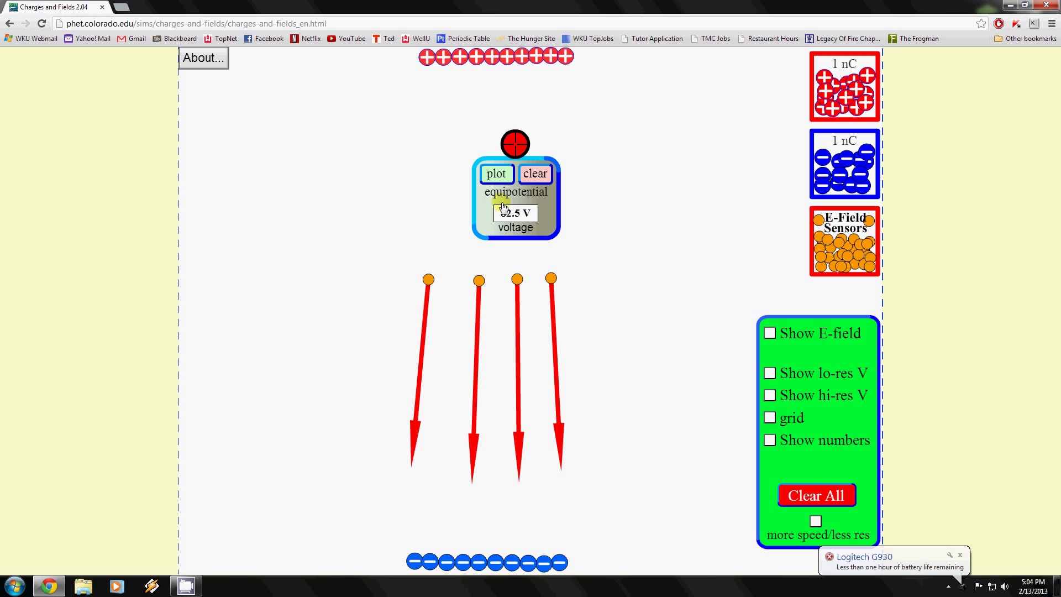
mouse_move(515, 198)
mouse_down()
mouse_move(498, 466)
mouse_move(497, 189)
mouse_up()
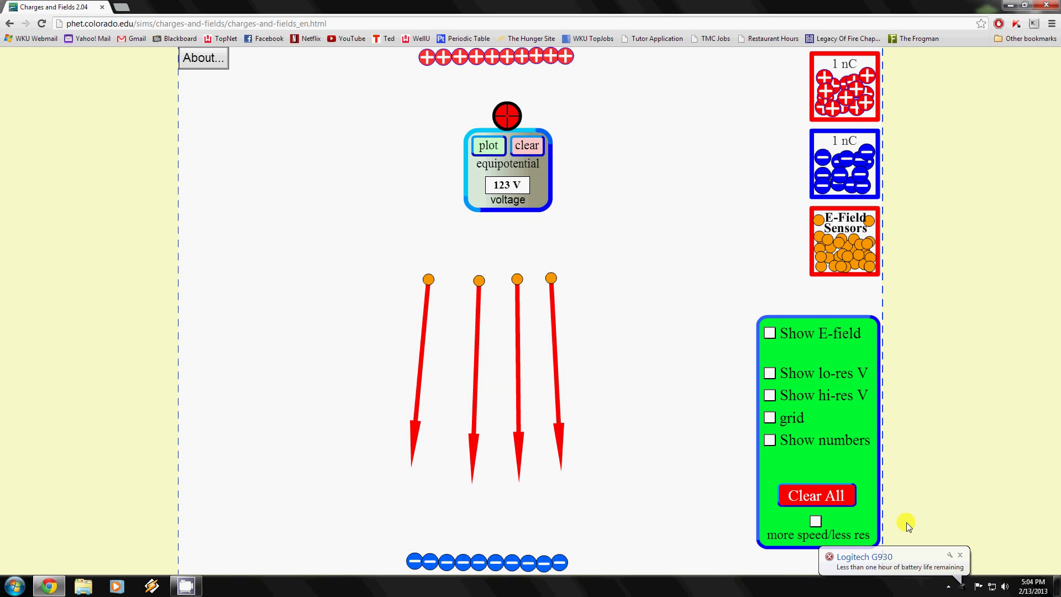
click(960, 555)
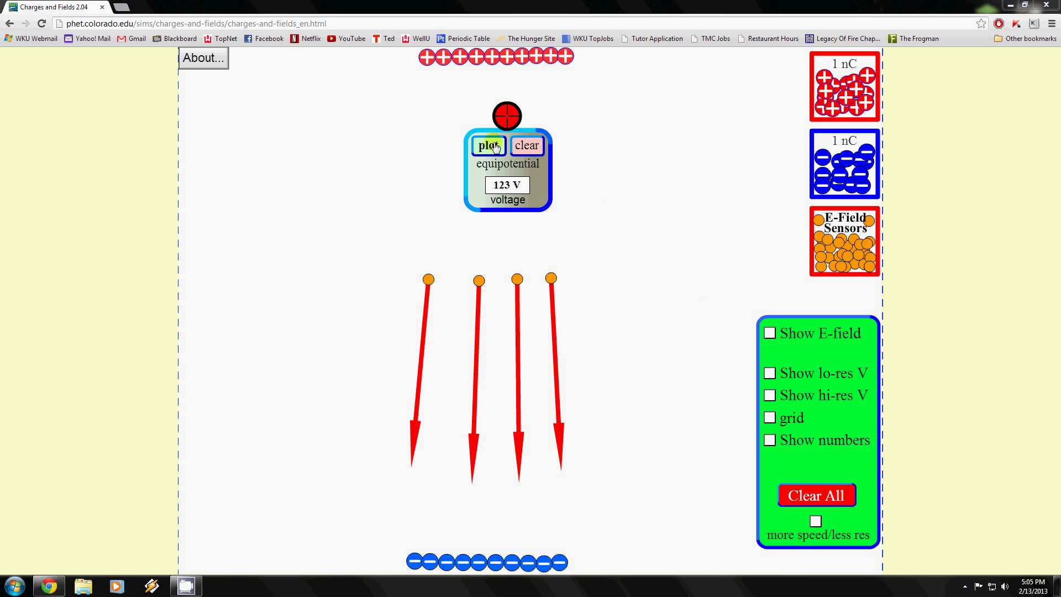
Step: Move the voltage probe down between the plates and return all four E-field sensors to the bucket
drag(506, 169, 487, 519)
drag(478, 280, 841, 256)
drag(517, 279, 839, 254)
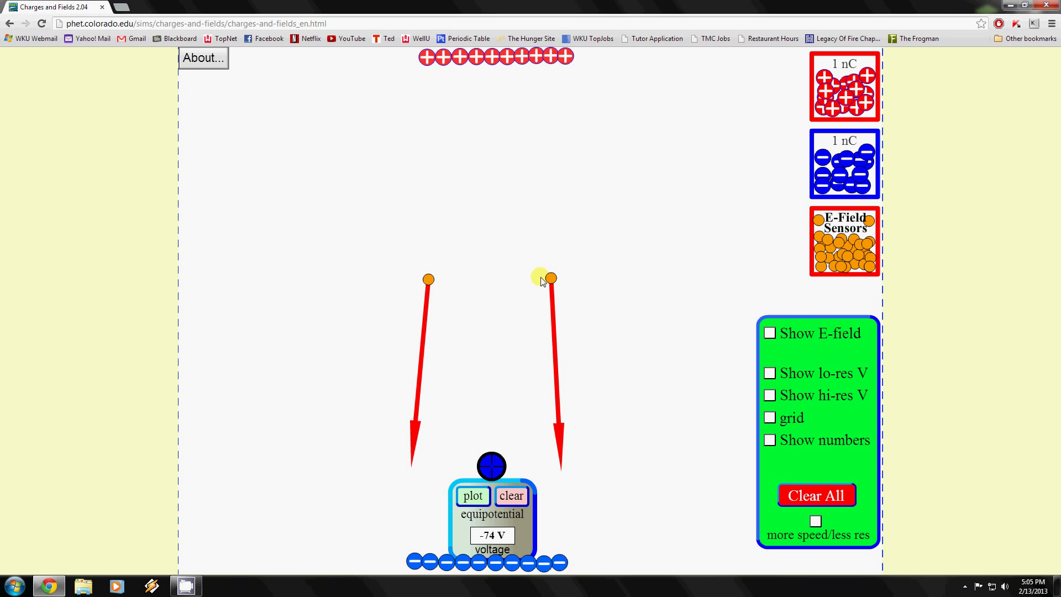
drag(551, 278, 836, 255)
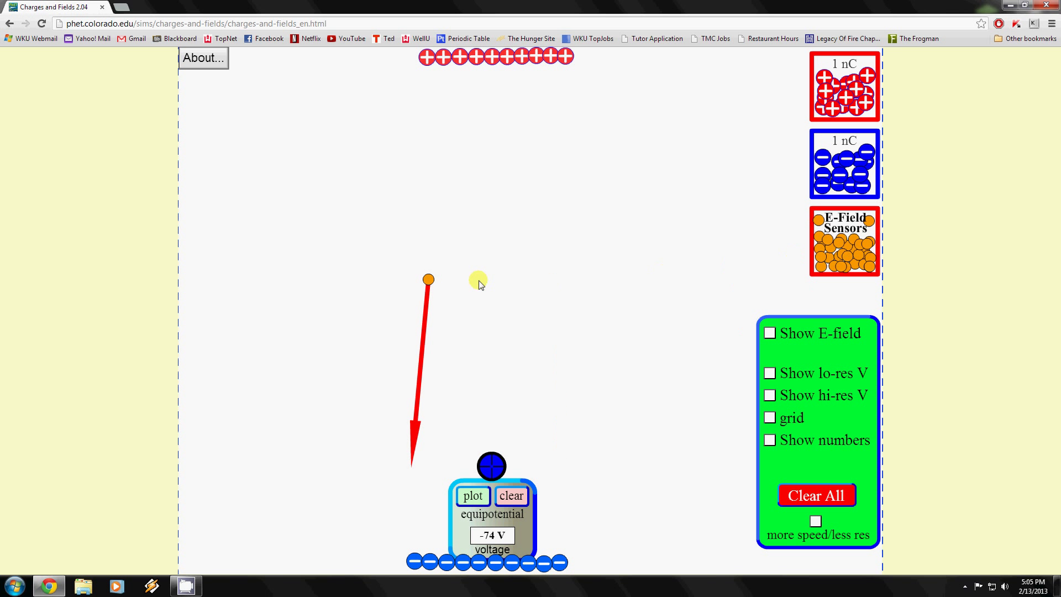
drag(444, 282, 841, 253)
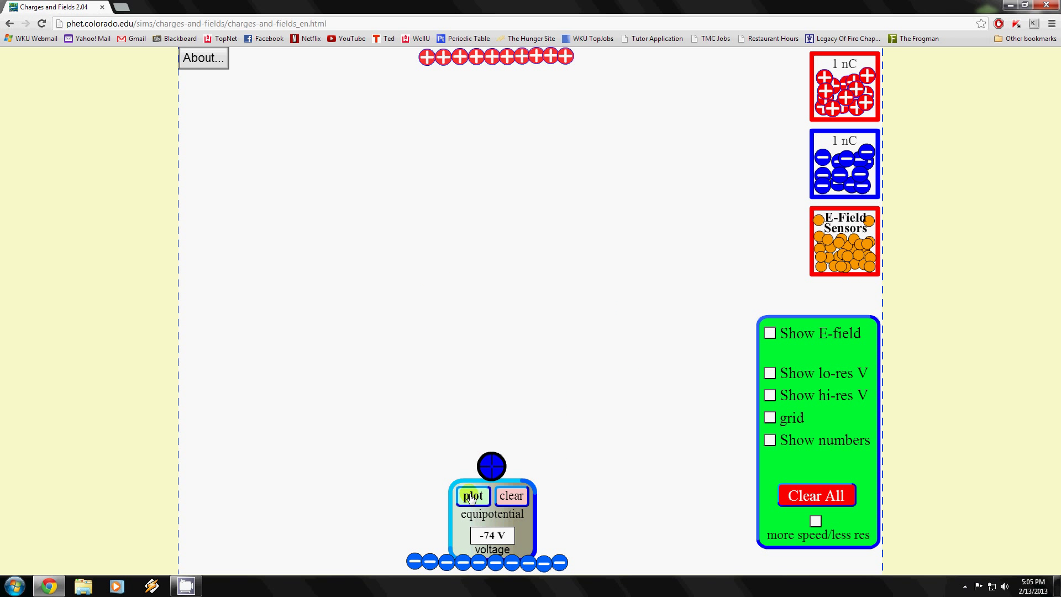
Step: Plot a series of equipotential lines from the lower field up through the flat midline
click(471, 498)
mouse_move(471, 497)
mouse_down()
mouse_move(491, 281)
mouse_move(479, 135)
mouse_move(478, 161)
mouse_up()
click(479, 455)
click(478, 401)
click(488, 345)
click(491, 281)
Step: Plot arcs near the positive plate, including 81.2 V and 146.1 V, plus one near the negative plate
click(478, 218)
click(479, 175)
click(479, 134)
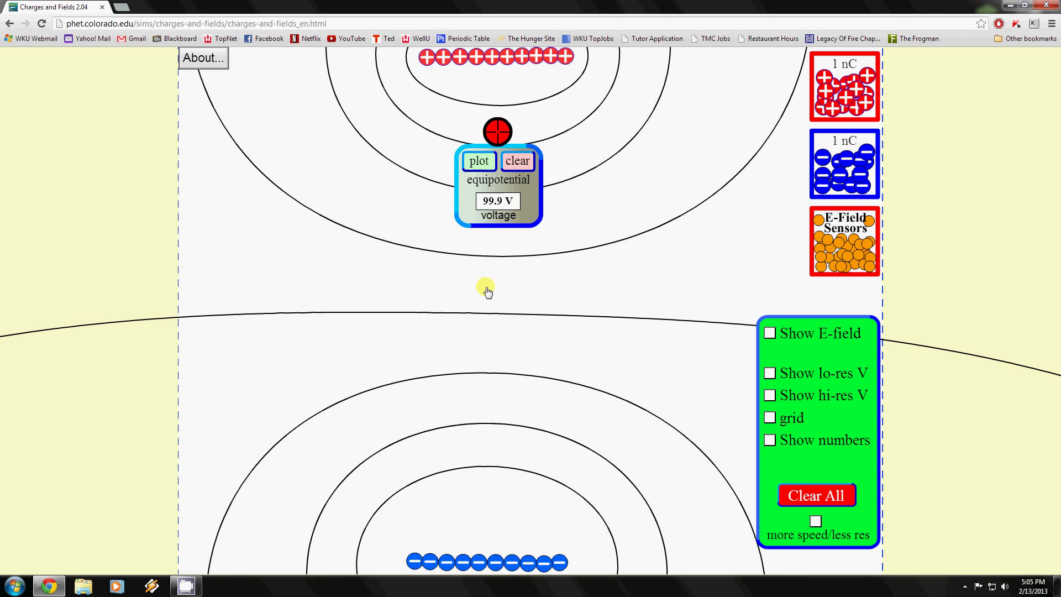
drag(486, 291, 479, 401)
click(467, 376)
drag(489, 406, 259, 482)
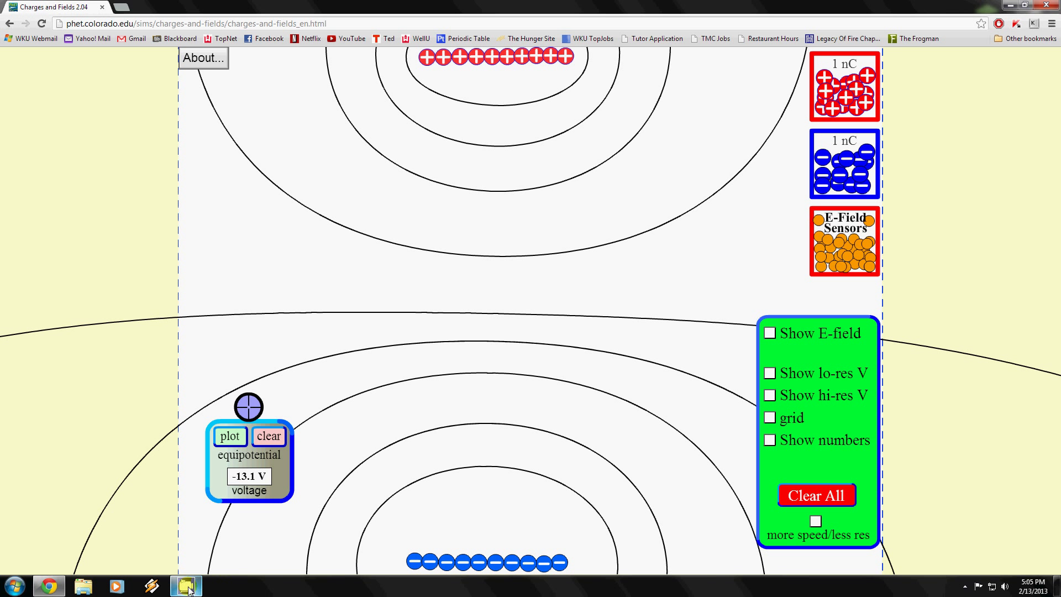